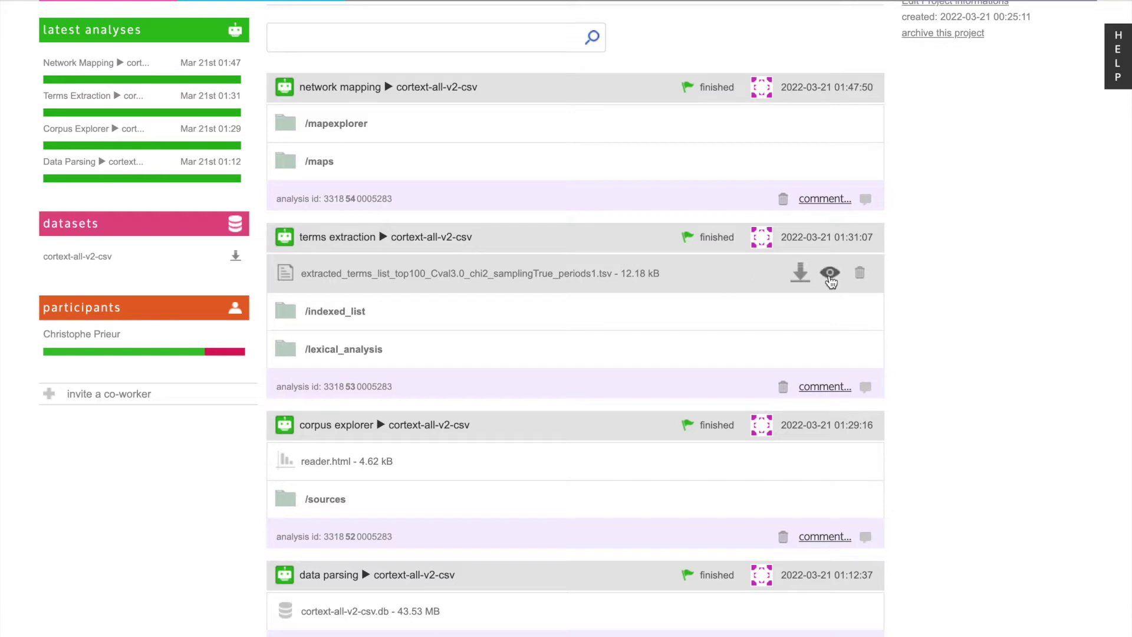
# - Open the extracted top-100 terms list from the terms extraction analysis for editing and sort it by descending Occurrences
pyautogui.click(831, 273)
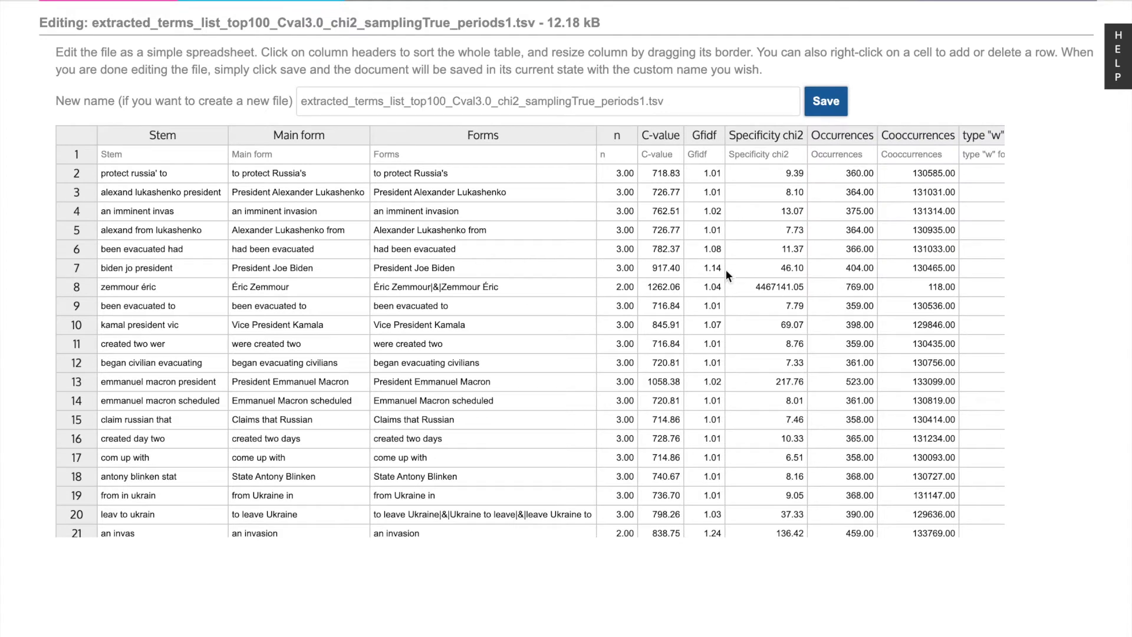
pyautogui.click(843, 138)
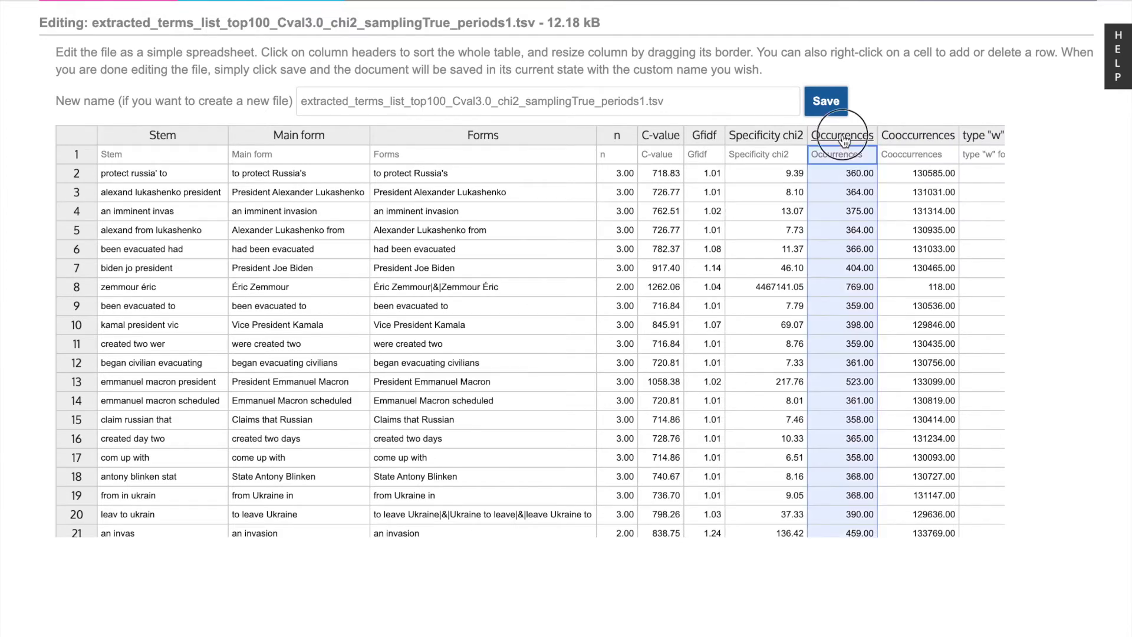
pyautogui.click(844, 139)
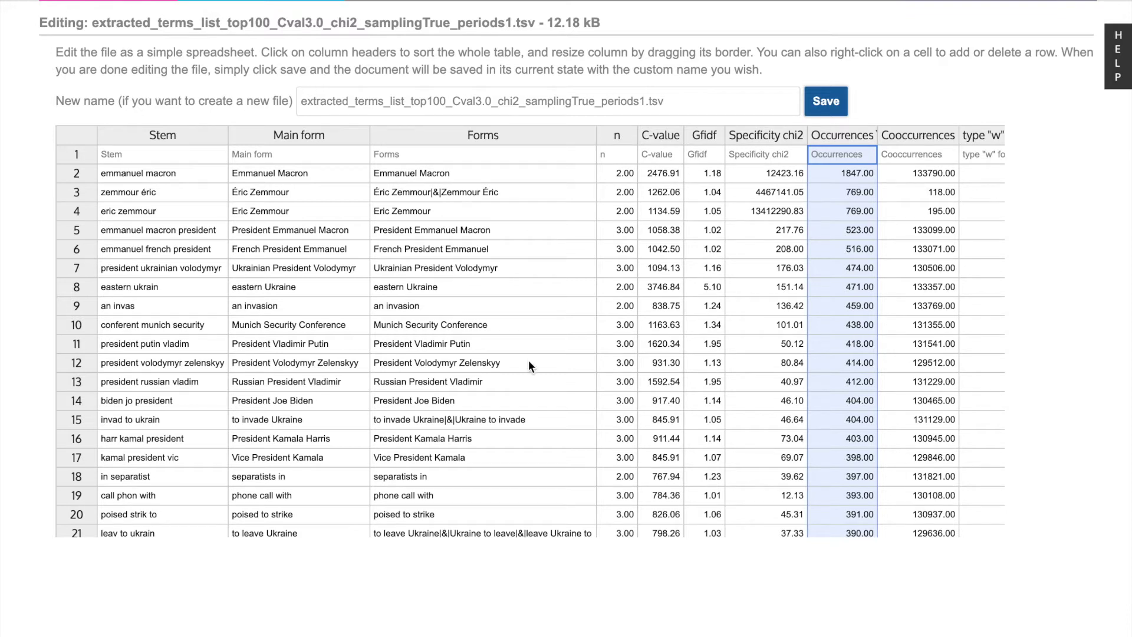
# - Append "|&|President Emmanuel Macron" to the Forms of the Emmanuel Macron term and remove the separate "President Emmanuel Macron" row
pyautogui.click(451, 175)
pyautogui.doubleClick(458, 173)
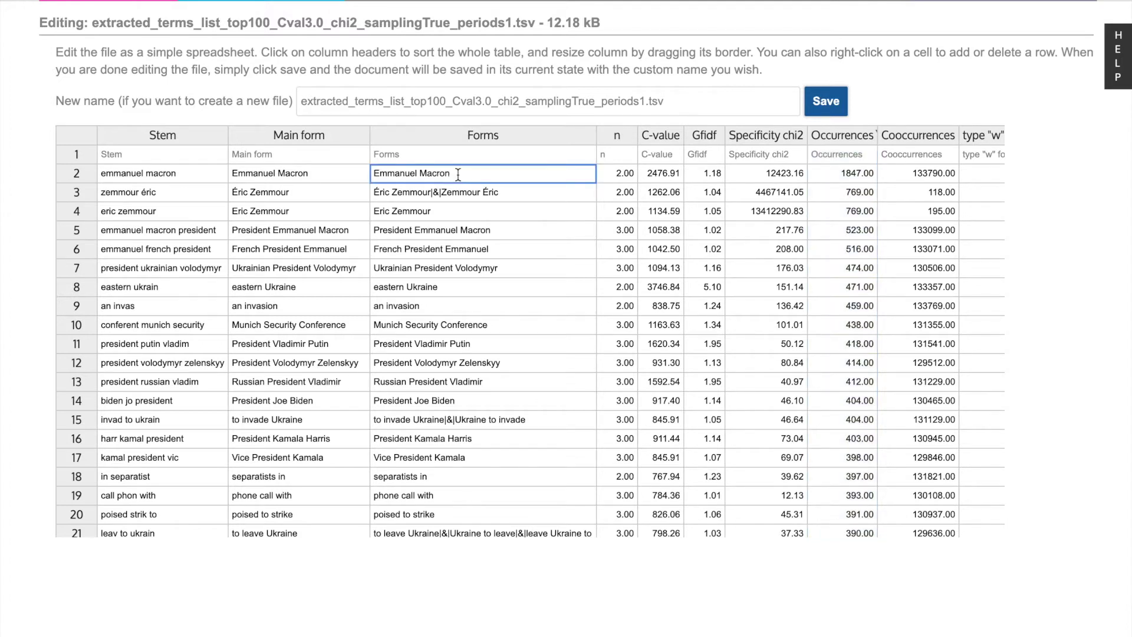
pyautogui.write('|&|')
pyautogui.click(434, 230)
pyautogui.click(474, 171)
pyautogui.doubleClick(476, 171)
pyautogui.write('President Emmanuel Macron')
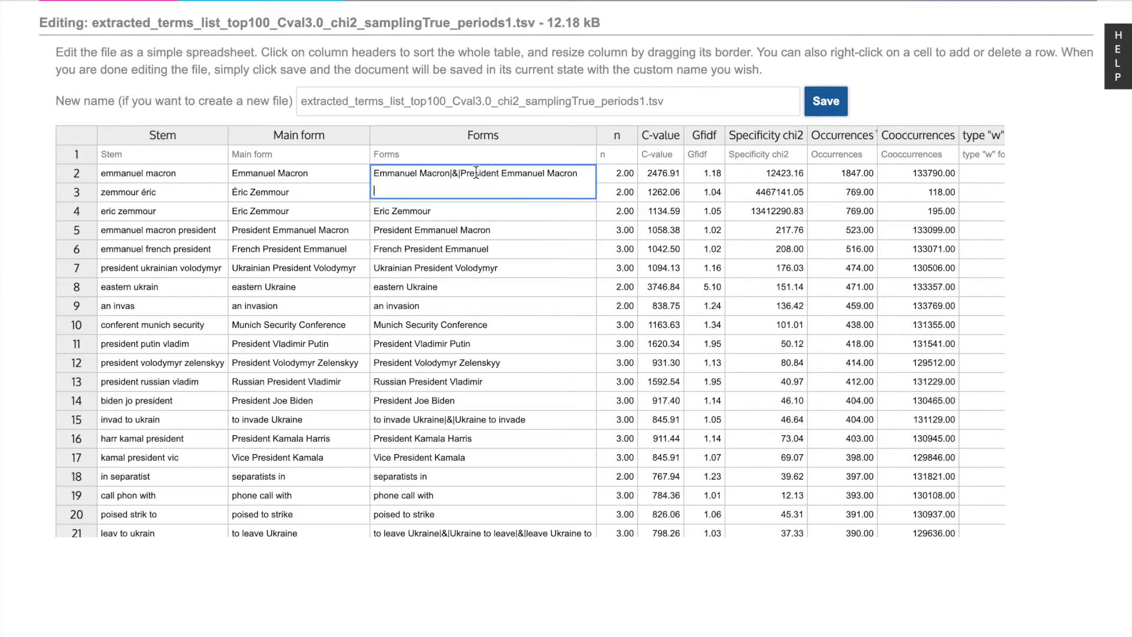
pyautogui.press('BackSpace')
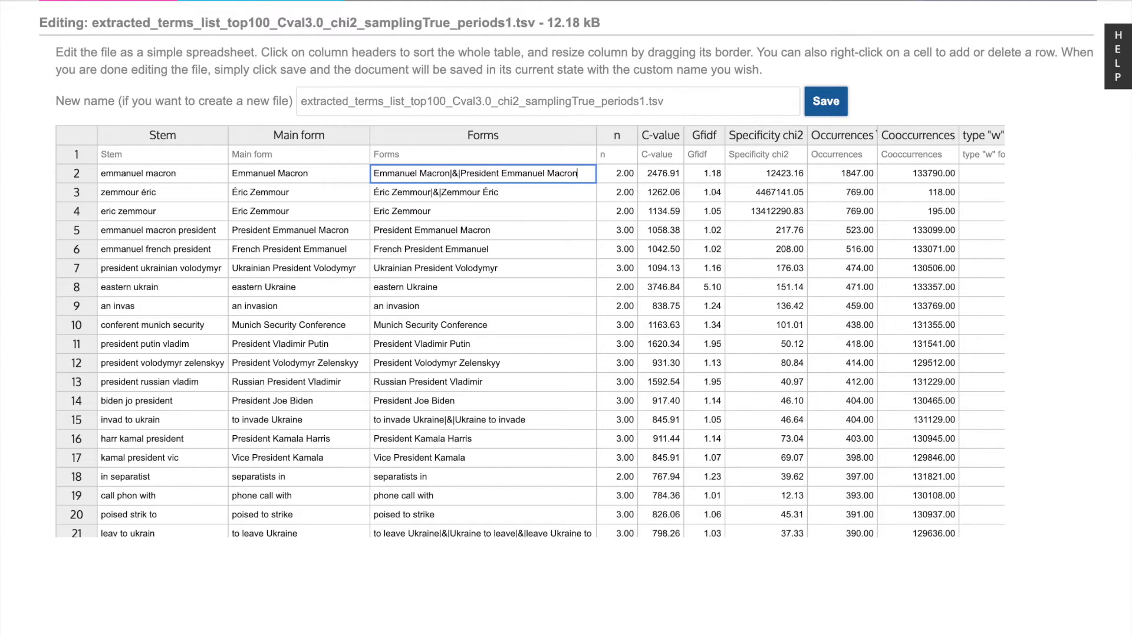
pyautogui.rightClick(79, 230)
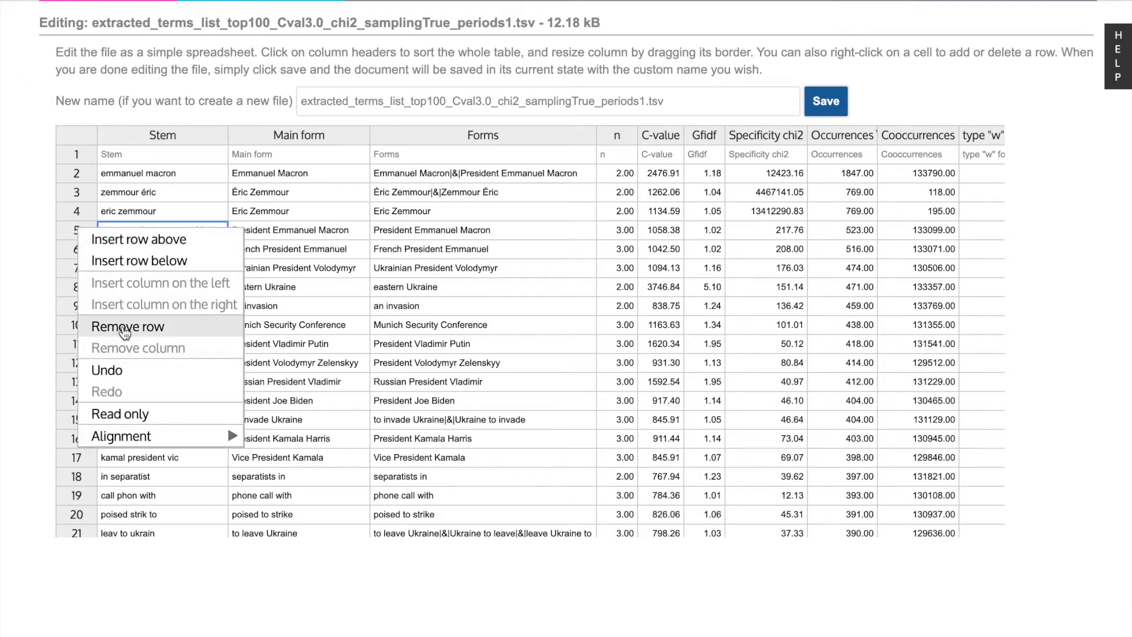
pyautogui.click(124, 329)
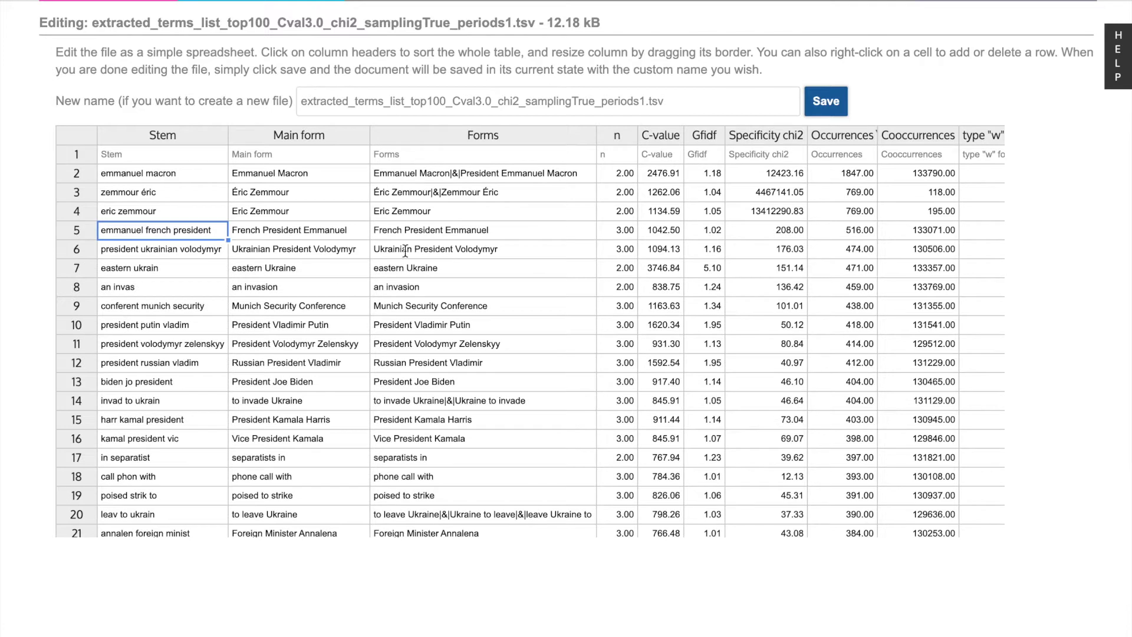
# - Append "|&|Eric Zemmour" to the Forms of the Éric Zemmour term and remove the separate unaccented "Eric Zemmour" row
pyautogui.click(427, 211)
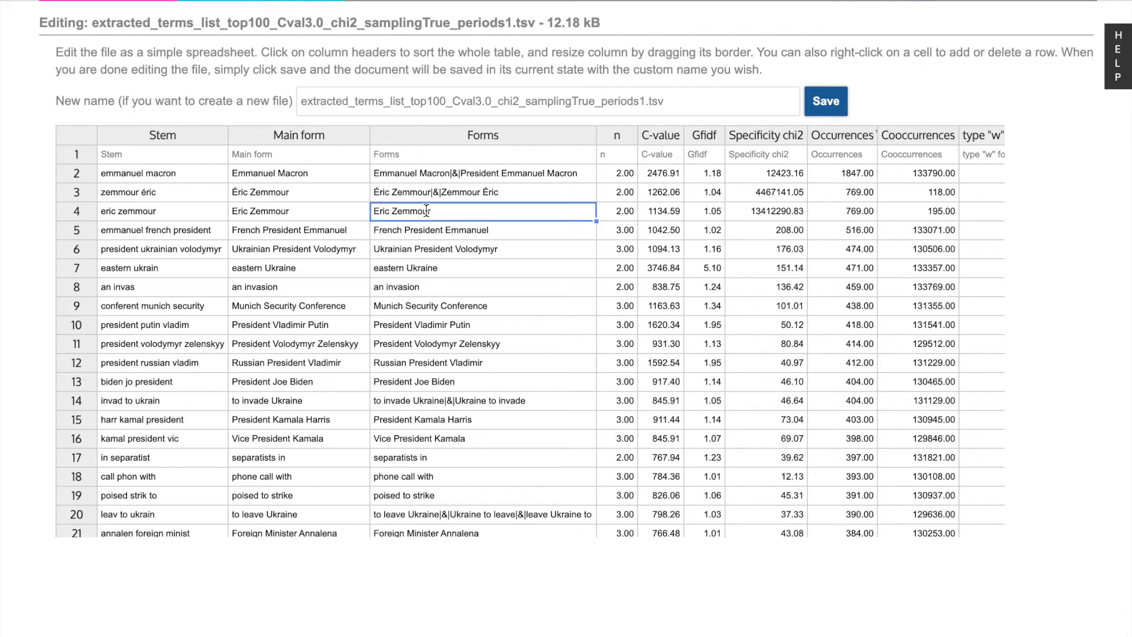
pyautogui.doubleClick(509, 191)
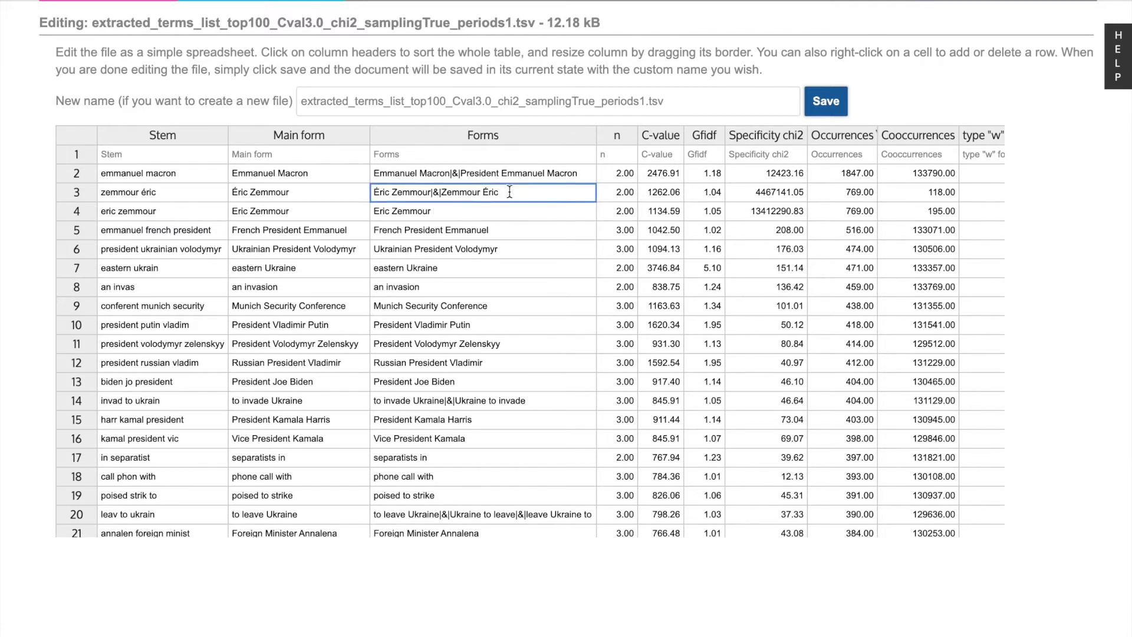
pyautogui.write('|&|')
pyautogui.write('Eric Zemmour')
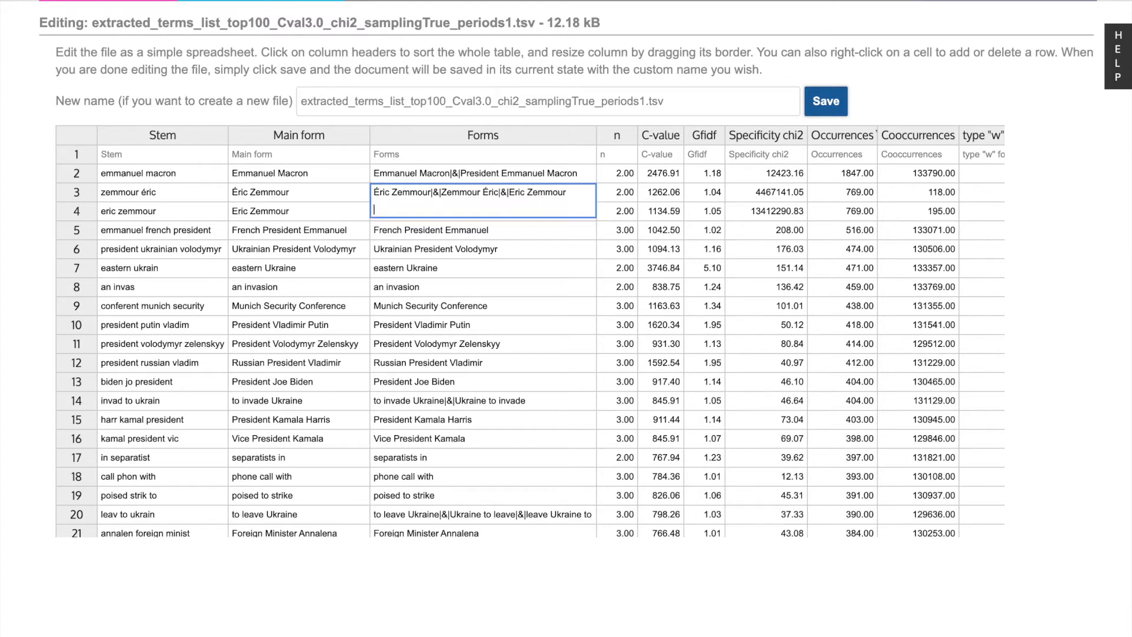
pyautogui.press('BackSpace')
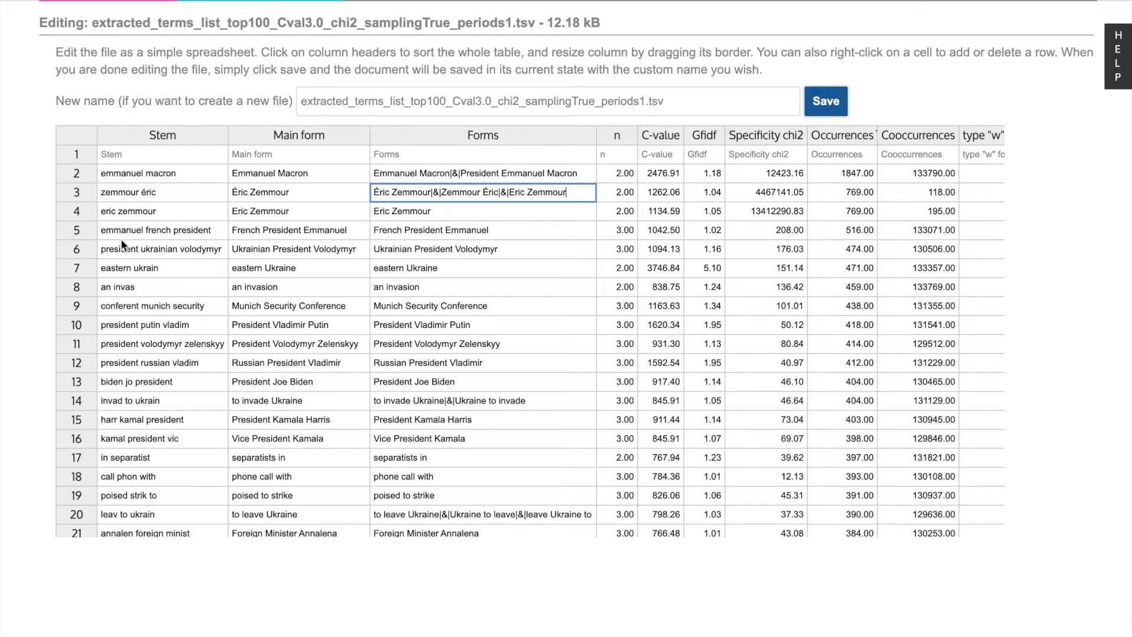
pyautogui.rightClick(73, 210)
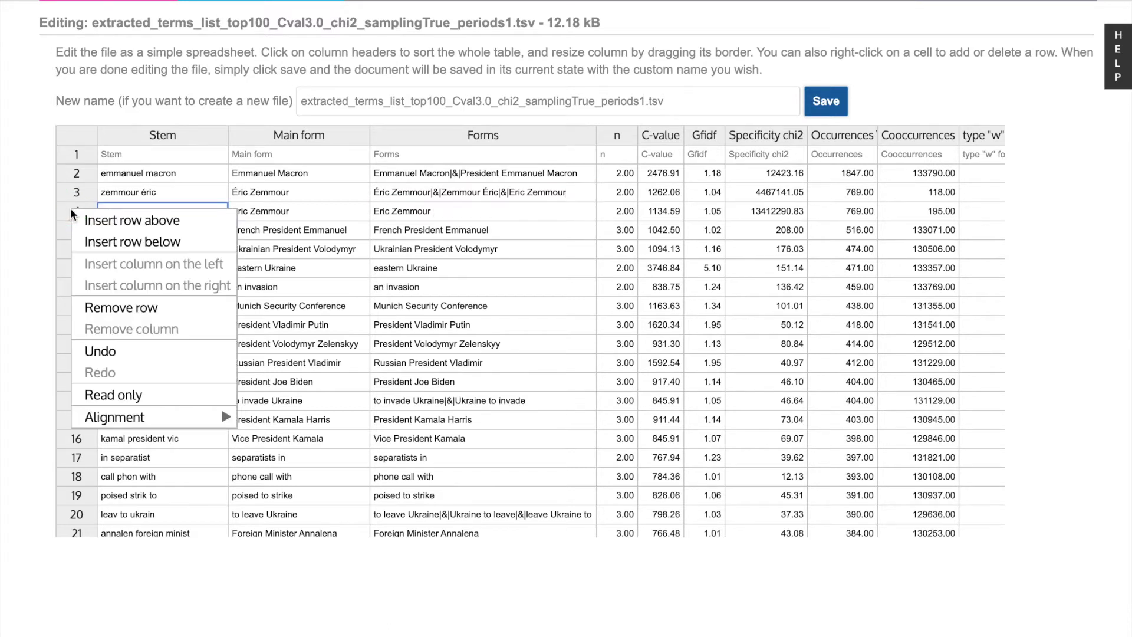
pyautogui.click(129, 305)
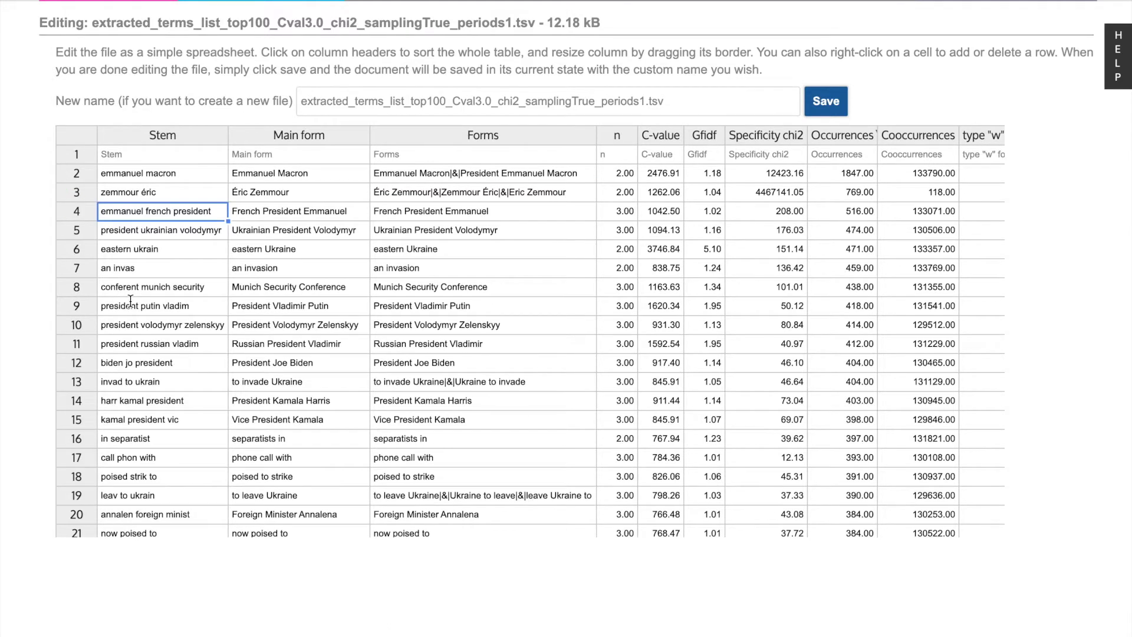
# - Remove the truncated term rows "French President Emmanuel" and "Ukrainian President Volodymyr"
pyautogui.rightClick(75, 214)
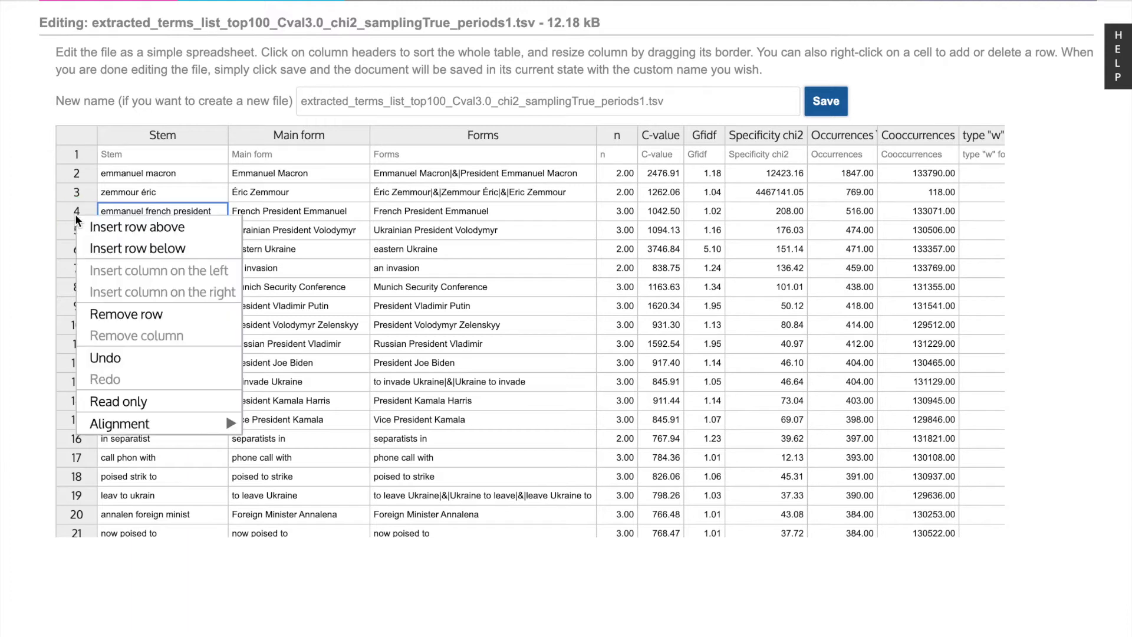
pyautogui.click(124, 318)
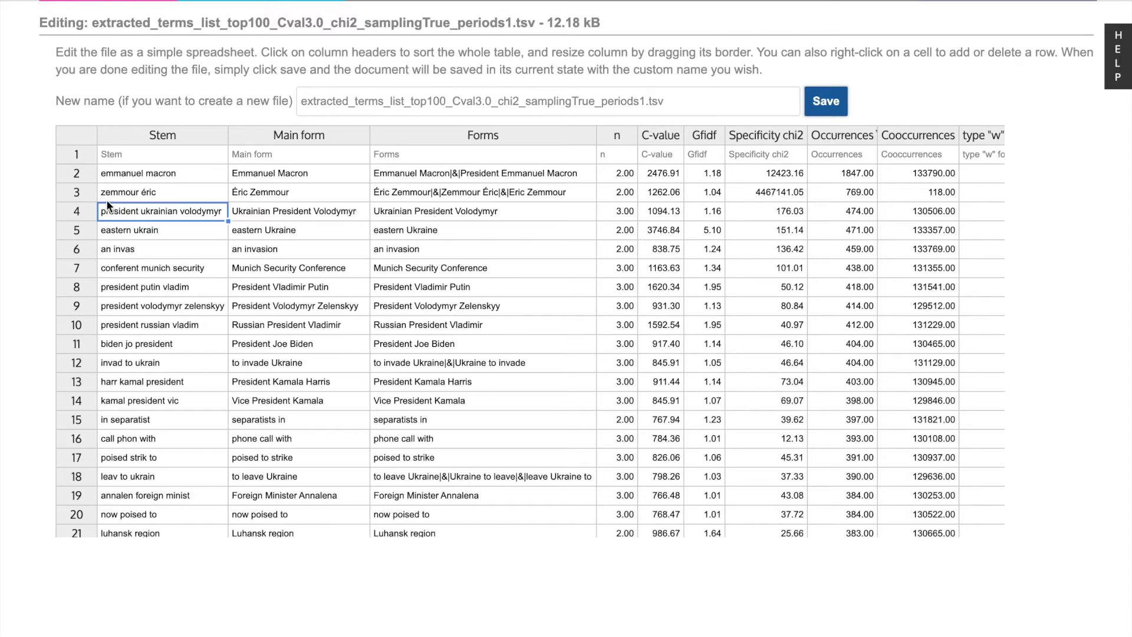
pyautogui.rightClick(84, 215)
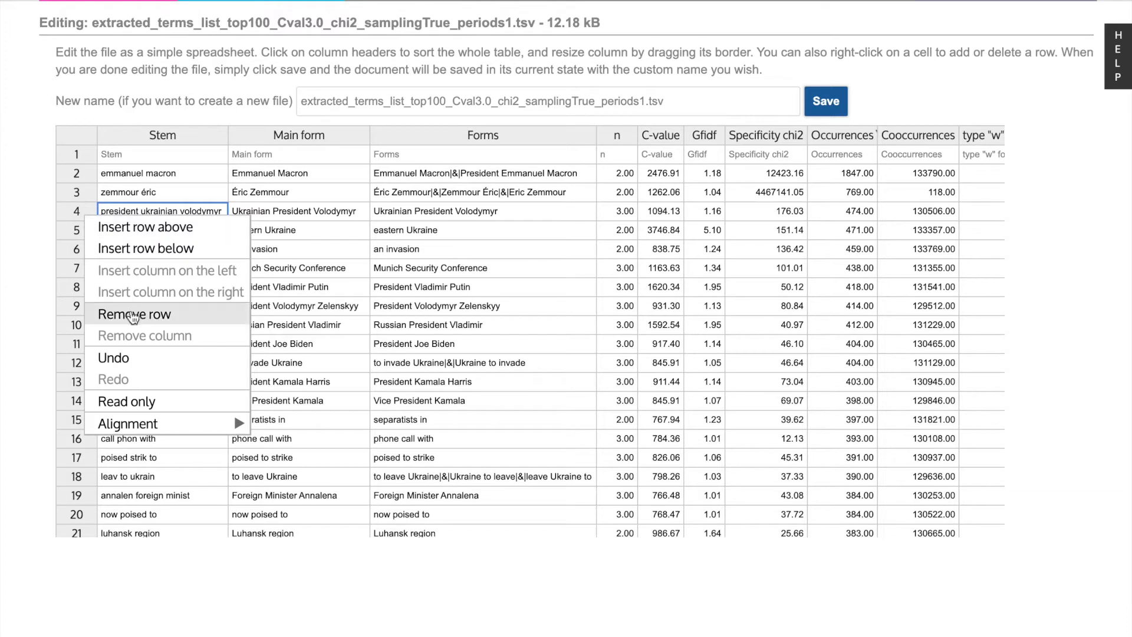
pyautogui.click(134, 314)
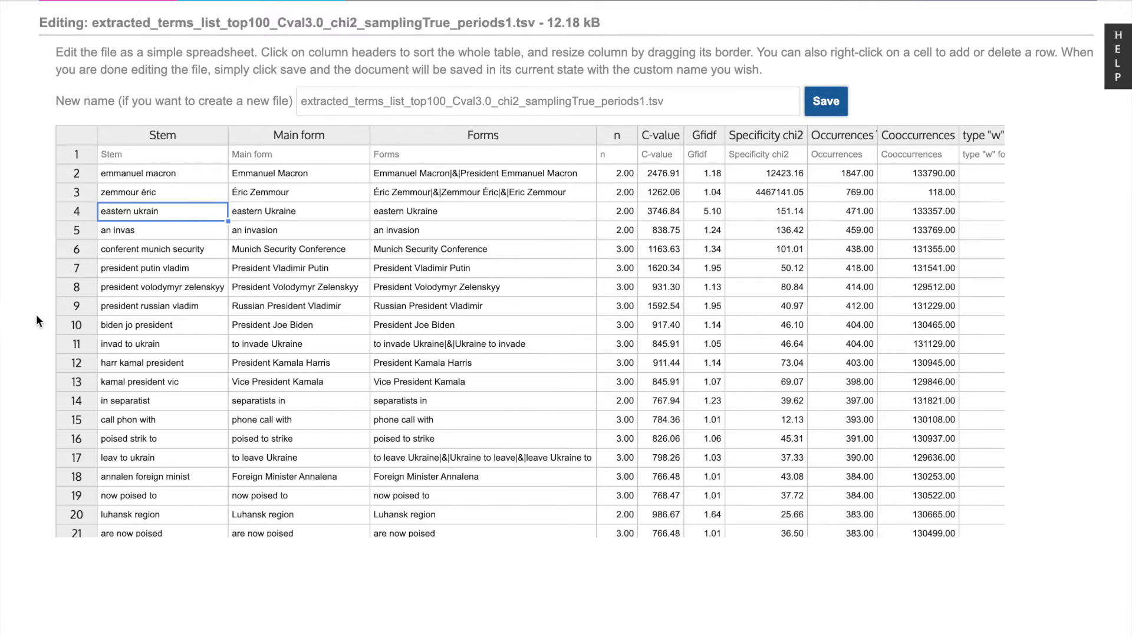
# - Remove the truncated term rows "Russian President Vladimir" and "Vice President Kamala"
pyautogui.rightClick(75, 308)
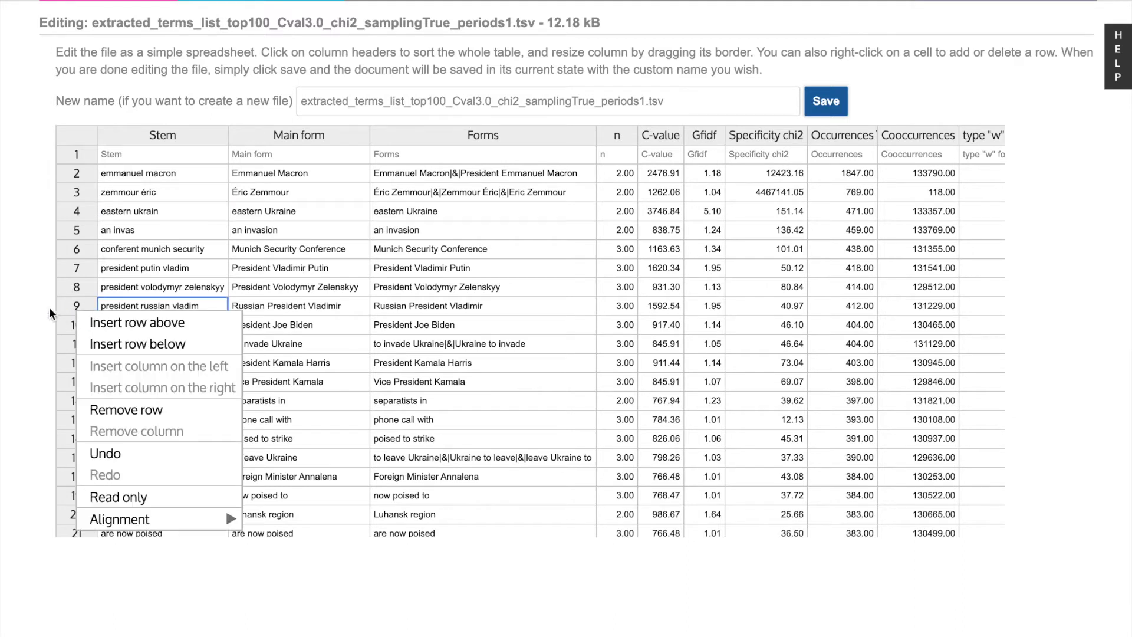
pyautogui.click(47, 306)
pyautogui.rightClick(80, 308)
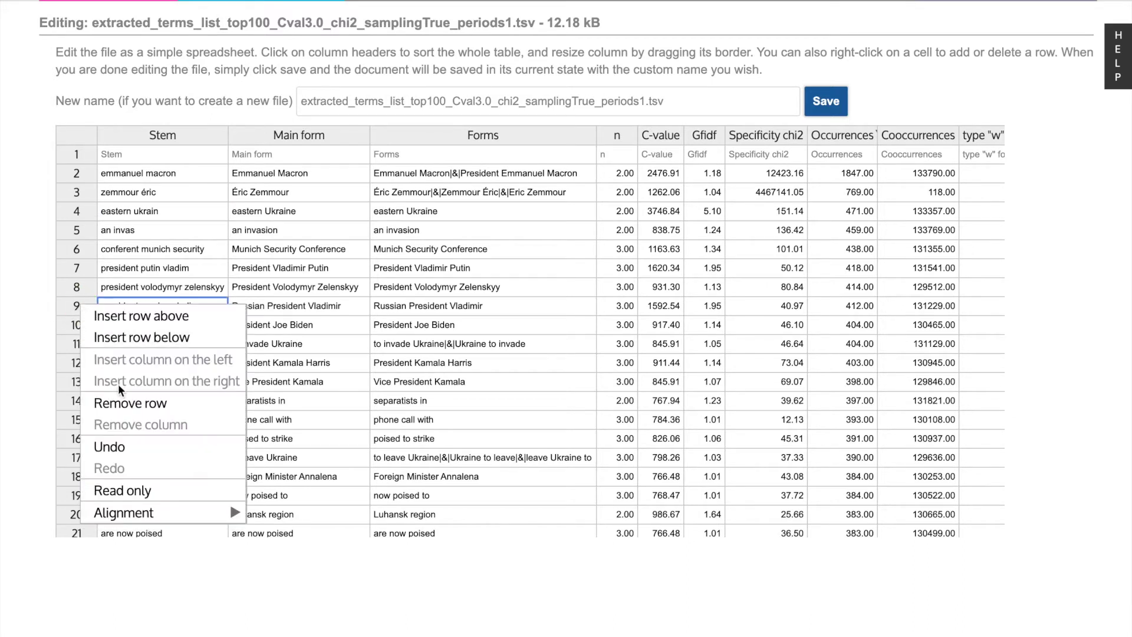
pyautogui.click(131, 403)
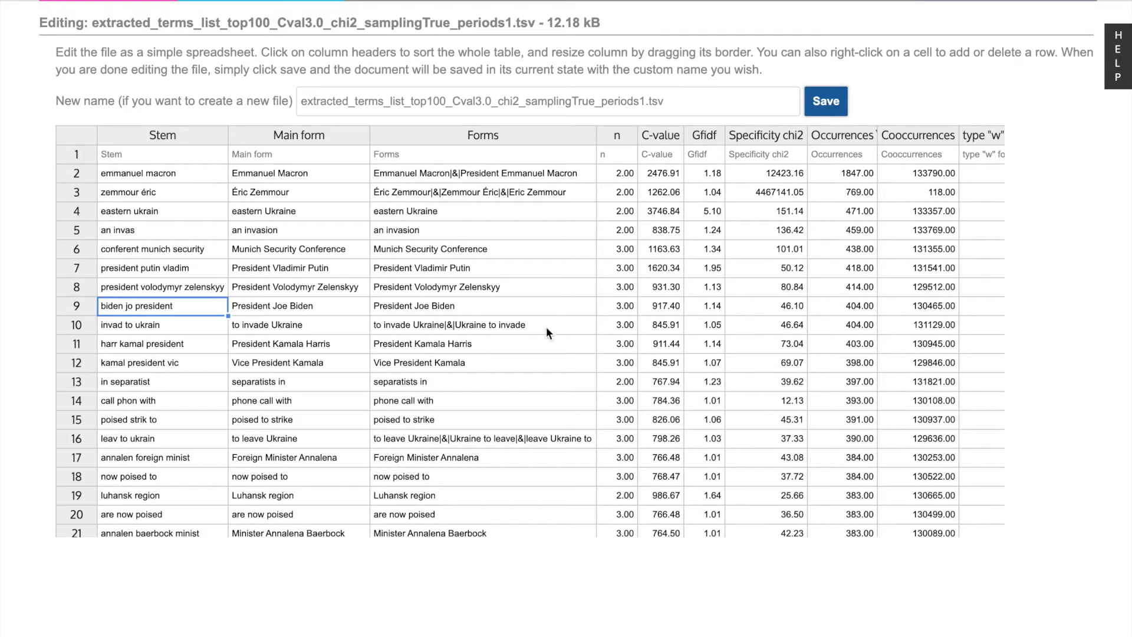
pyautogui.rightClick(80, 361)
pyautogui.click(141, 533)
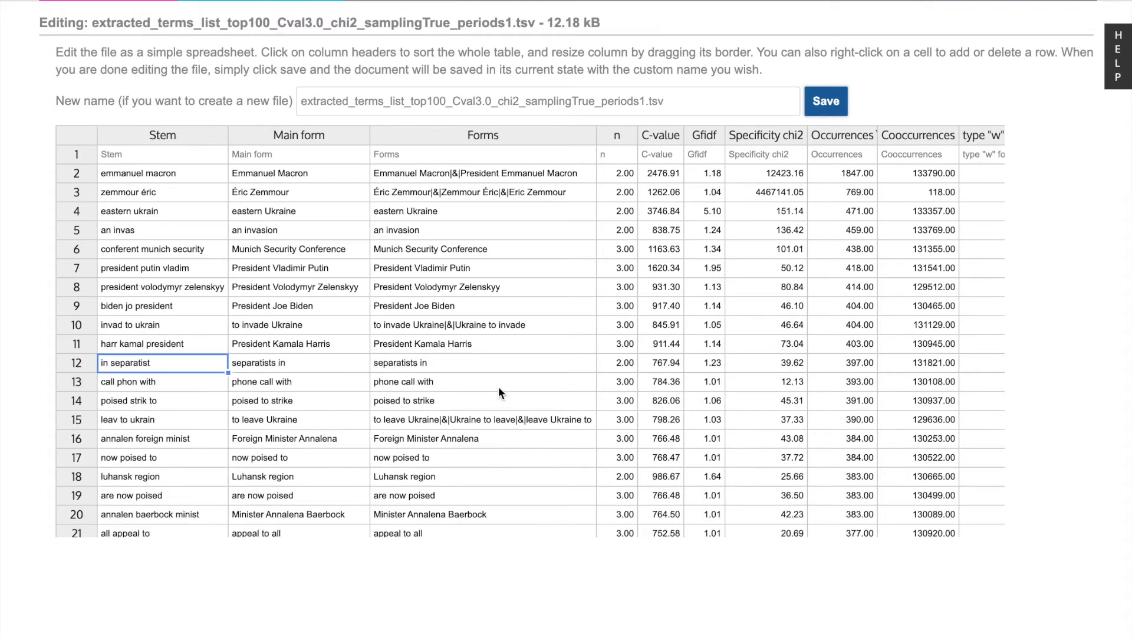
# - Remove the term rows "poised to strike", "now poised to" and "are now poised"
pyautogui.rightClick(74, 401)
pyautogui.click(131, 499)
pyautogui.rightClick(76, 441)
pyautogui.click(134, 534)
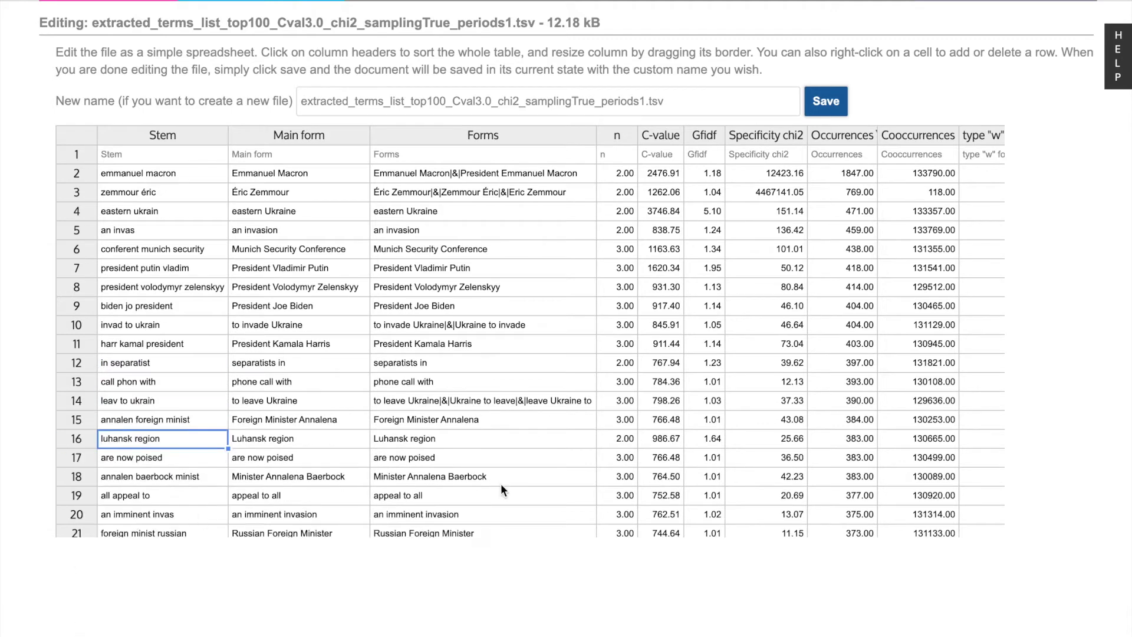
pyautogui.scroll(-1, 500, 483)
pyautogui.rightClick(76, 424)
pyautogui.click(130, 522)
# - Remove the term rows "from Ukraine in", "Foreign Minister Sergey" and "Moscow's efforts to"
pyautogui.scroll(-3, 503, 430)
pyautogui.scroll(-1, 447, 408)
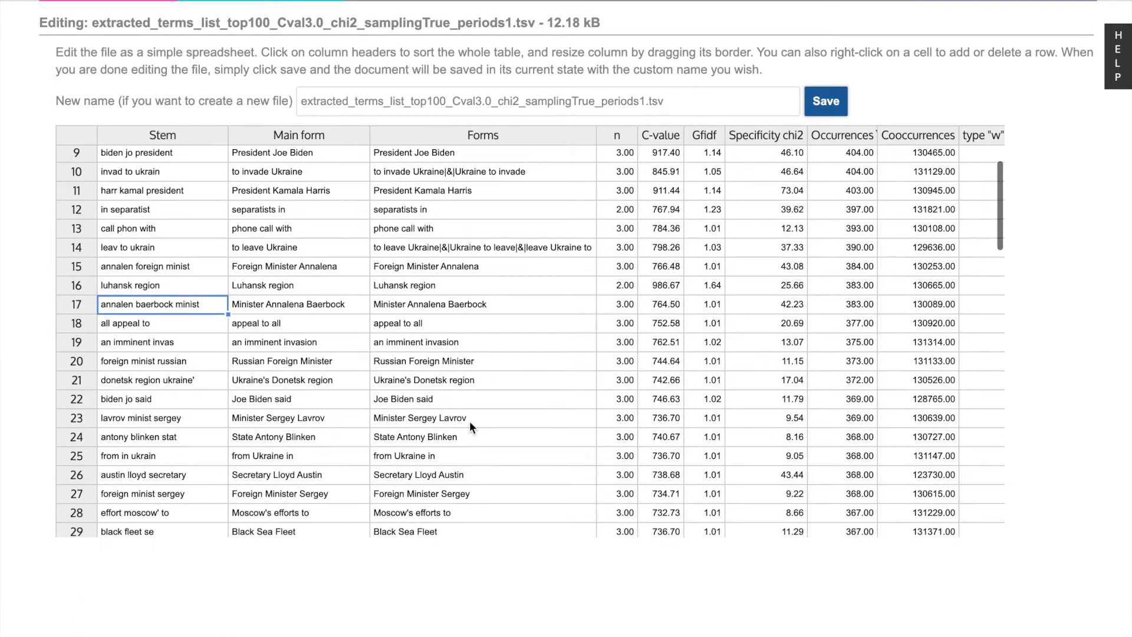
pyautogui.rightClick(78, 462)
pyautogui.click(130, 341)
pyautogui.scroll(-2, 130, 341)
pyautogui.rightClick(74, 401)
pyautogui.click(130, 498)
pyautogui.rightClick(72, 403)
pyautogui.click(121, 498)
# - Remove further fragmentary term rows, including "created two days" and "Alexander Lukashenko from"
pyautogui.scroll(-2, 493, 450)
pyautogui.rightClick(68, 409)
pyautogui.click(121, 504)
pyautogui.rightClick(76, 448)
pyautogui.click(127, 328)
pyautogui.scroll(-2, 351, 429)
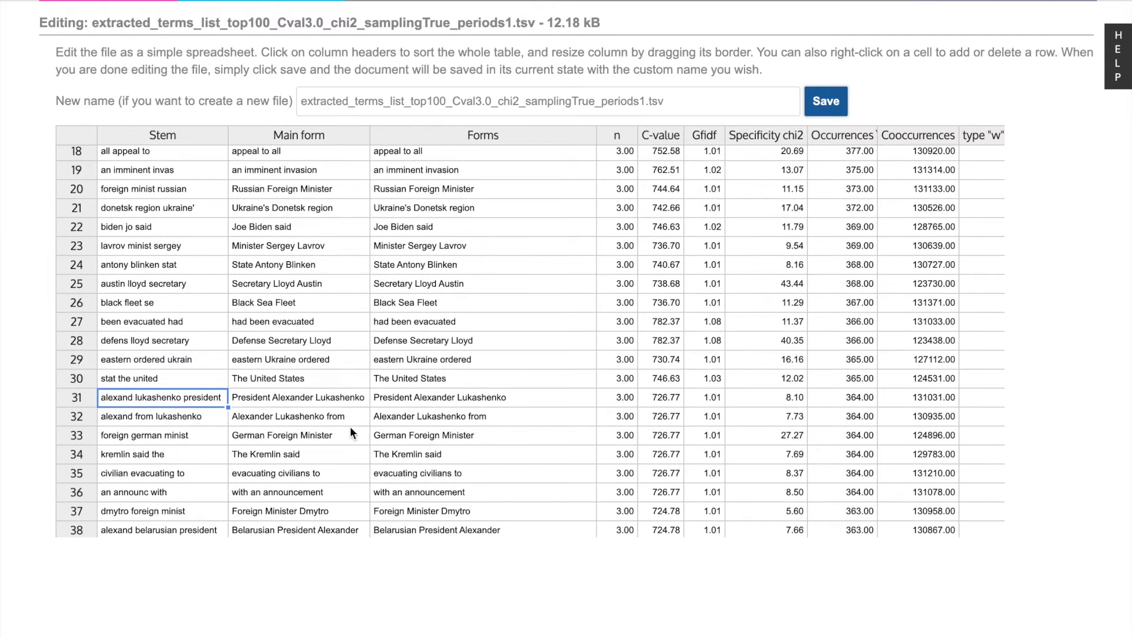
pyautogui.rightClick(81, 416)
pyautogui.click(130, 512)
# - Remove the fragmentary term rows "areas had been" and "an announcement that"
pyautogui.scroll(-3, 340, 461)
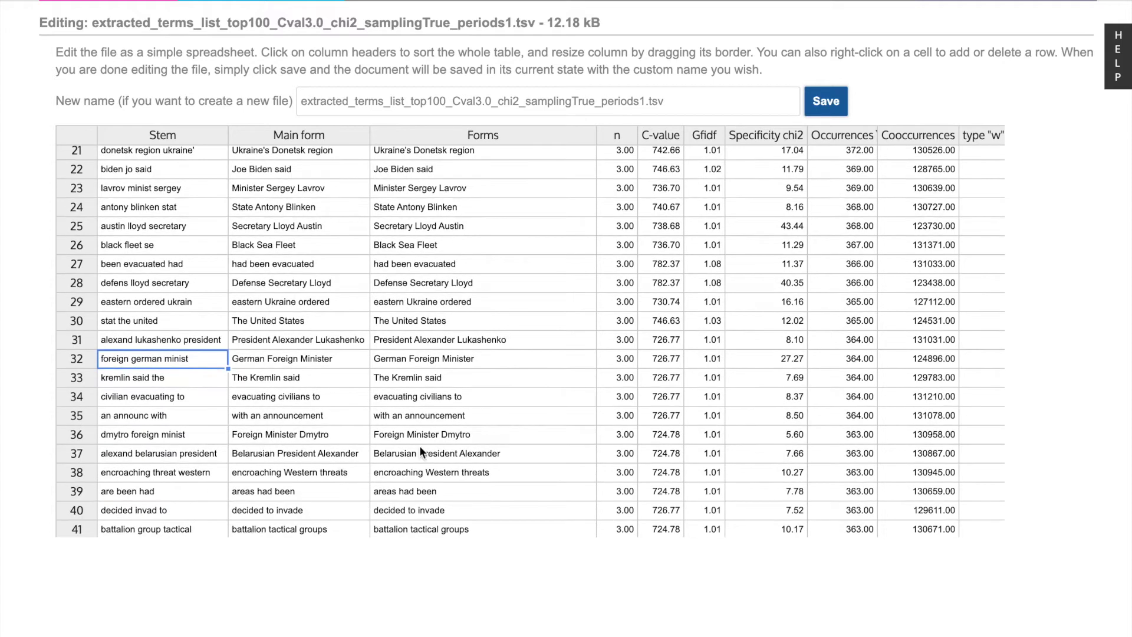
pyautogui.rightClick(74, 390)
pyautogui.click(120, 494)
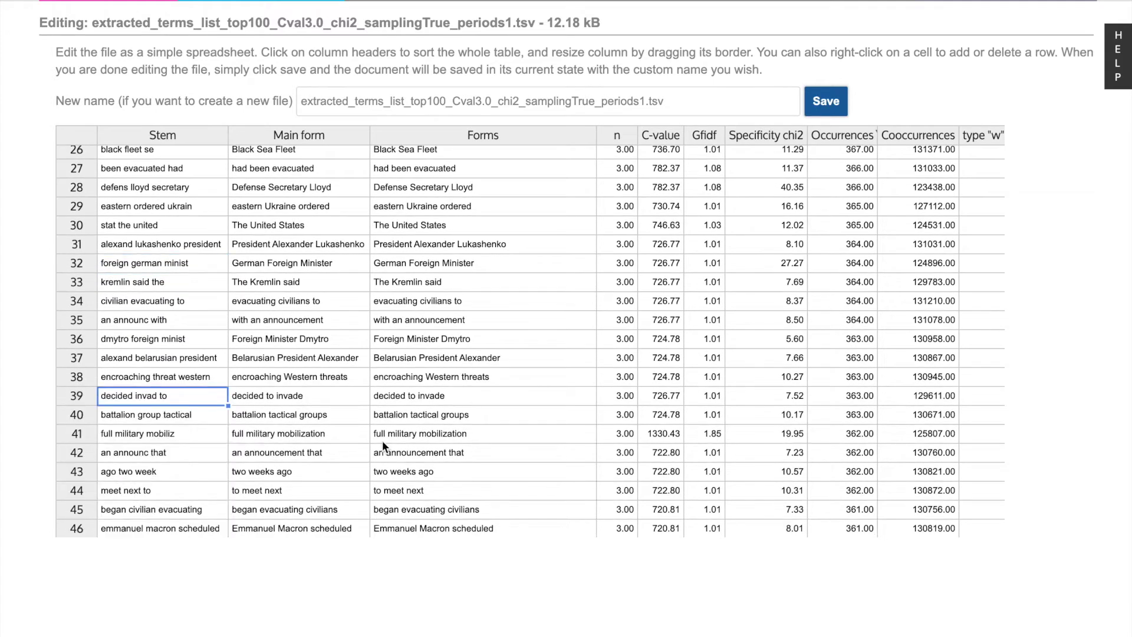
pyautogui.scroll(-1, 382, 440)
pyautogui.rightClick(76, 404)
pyautogui.click(125, 508)
# - Remove the "Emmanuel Macron scheduled" row and the fragmentary rows just above "to protect Russia's", including "that appeared to"
pyautogui.rightClick(75, 409)
pyautogui.scroll(-1, 73, 408)
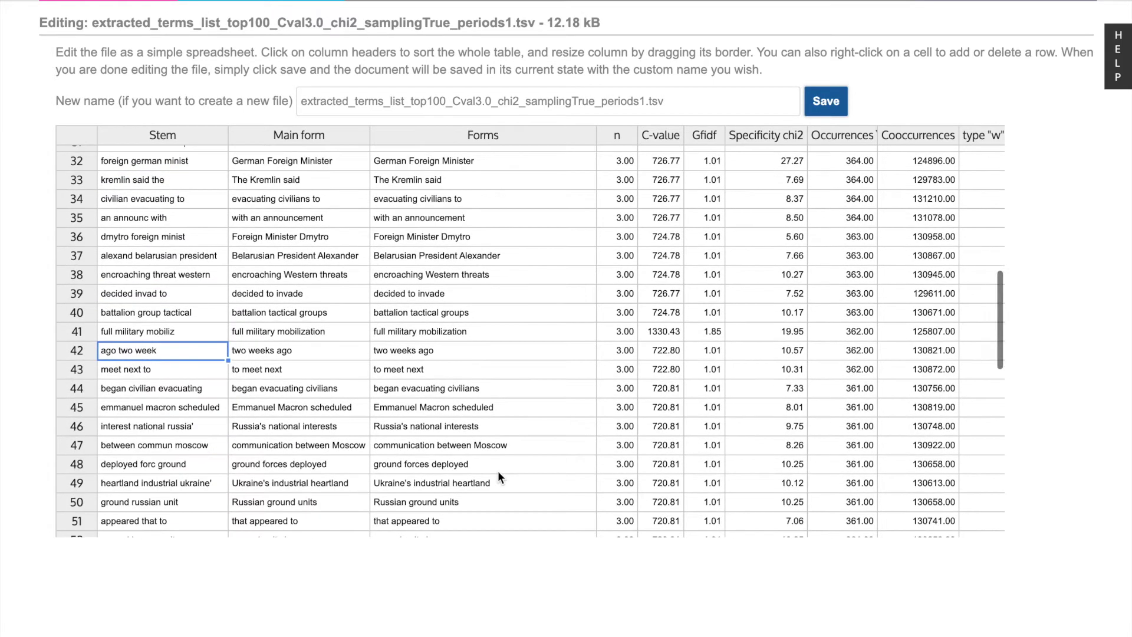
pyautogui.rightClick(71, 408)
pyautogui.click(122, 509)
pyautogui.scroll(-1, 123, 453)
pyautogui.rightClick(144, 479)
pyautogui.click(189, 502)
pyautogui.scroll(-1, 189, 503)
pyautogui.rightClick(80, 418)
pyautogui.click(129, 506)
# - Remove the "announcement that appeared" row and two more fragmentary term rows below it
pyautogui.scroll(-1, 74, 421)
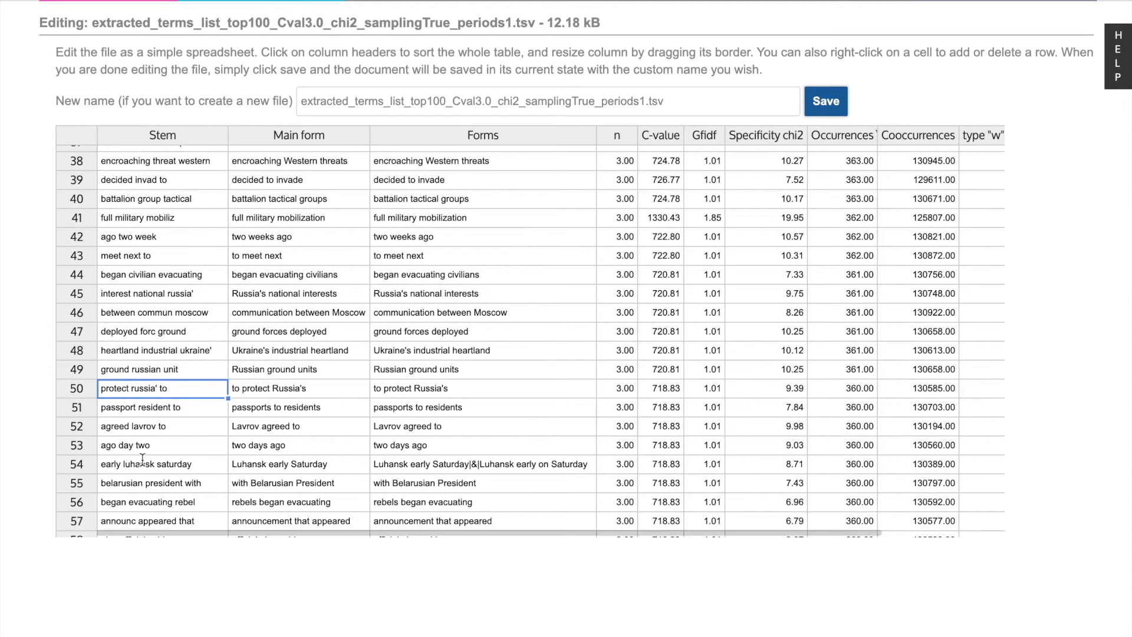
pyautogui.scroll(-1, 202, 388)
pyautogui.rightClick(125, 432)
pyautogui.click(126, 522)
pyautogui.rightClick(113, 472)
pyautogui.click(112, 562)
pyautogui.rightClick(113, 485)
pyautogui.click(115, 574)
# - Remove the remaining incomplete-phrase rows above "necessarily mean Putin", including "come up with"
pyautogui.scroll(-2, 121, 479)
pyautogui.rightClick(79, 408)
pyautogui.click(110, 505)
pyautogui.rightClick(79, 386)
pyautogui.click(110, 483)
pyautogui.rightClick(76, 441)
pyautogui.click(110, 538)
pyautogui.rightClick(77, 462)
pyautogui.click(109, 558)
pyautogui.scroll(-2, 82, 436)
pyautogui.rightClick(82, 396)
pyautogui.click(110, 494)
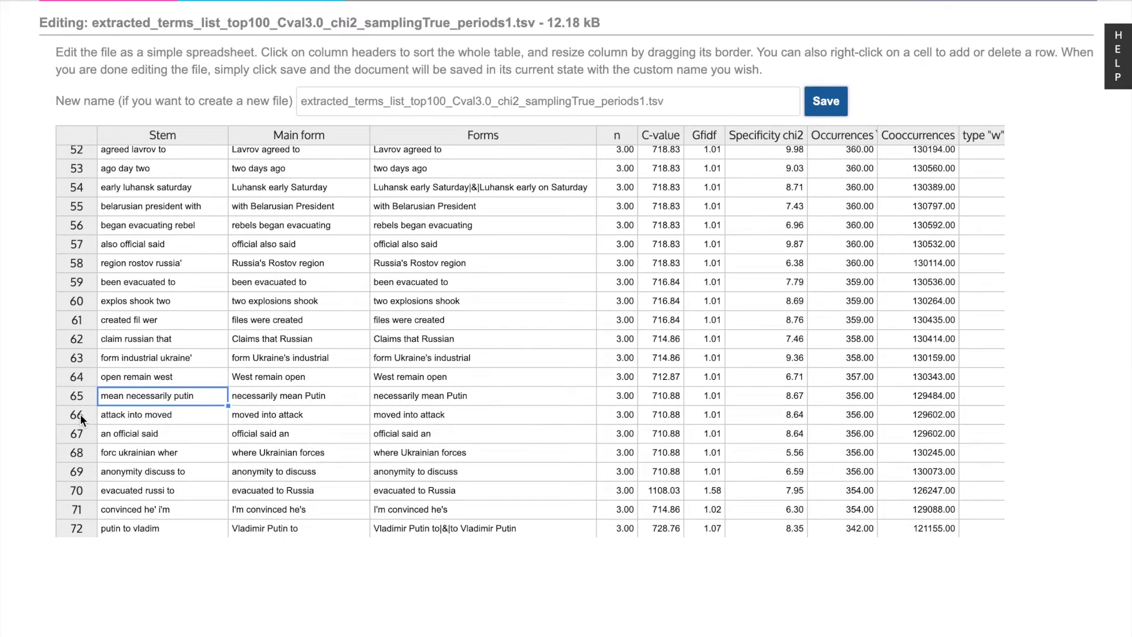
# - Remove the term rows "official said an", "where Ukrainian forces" and "I'm convinced he's"
pyautogui.rightClick(81, 427)
pyautogui.click(110, 525)
pyautogui.rightClick(76, 433)
pyautogui.click(109, 531)
pyautogui.rightClick(76, 487)
pyautogui.click(122, 585)
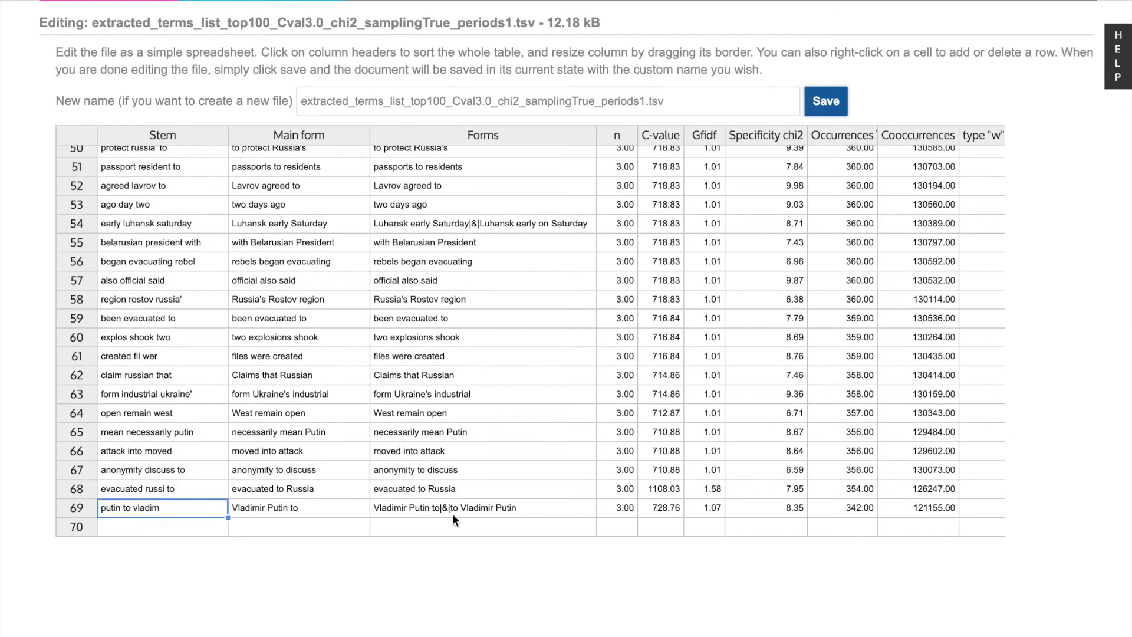
# - Remove the "Vladimir Putin to" row at the end of the terms list
pyautogui.scroll(8, 525, 443)
pyautogui.scroll(-8, 526, 444)
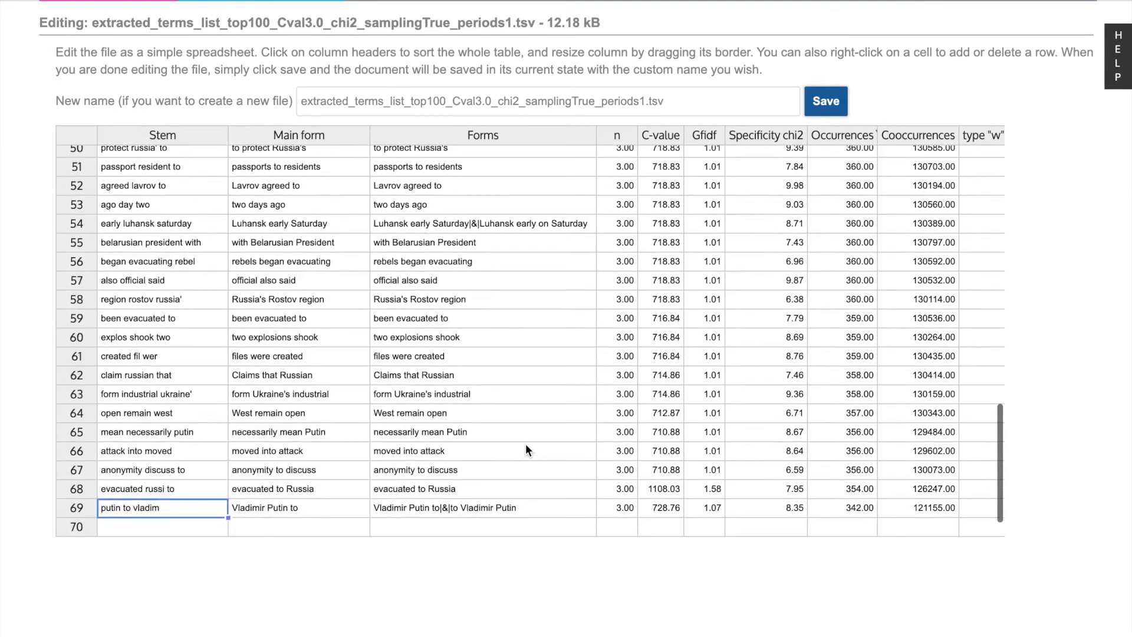
pyautogui.rightClick(80, 506)
pyautogui.click(145, 601)
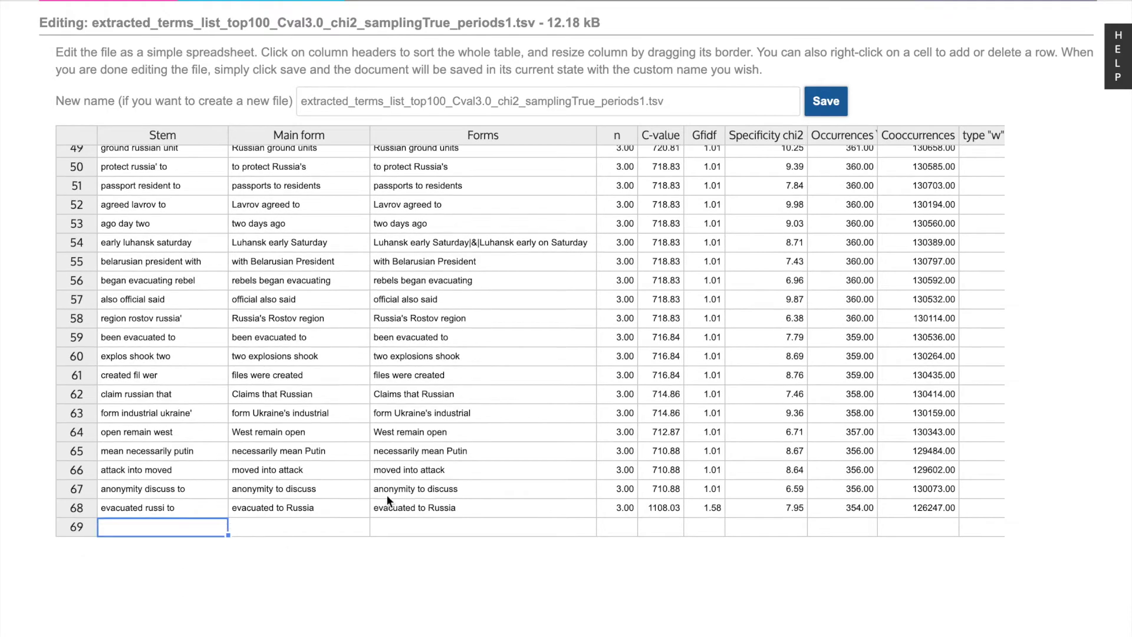
# - Save the cleaned terms list as a new file named terms-nettoyes.tsv and close the file editor
pyautogui.scroll(15, 531, 414)
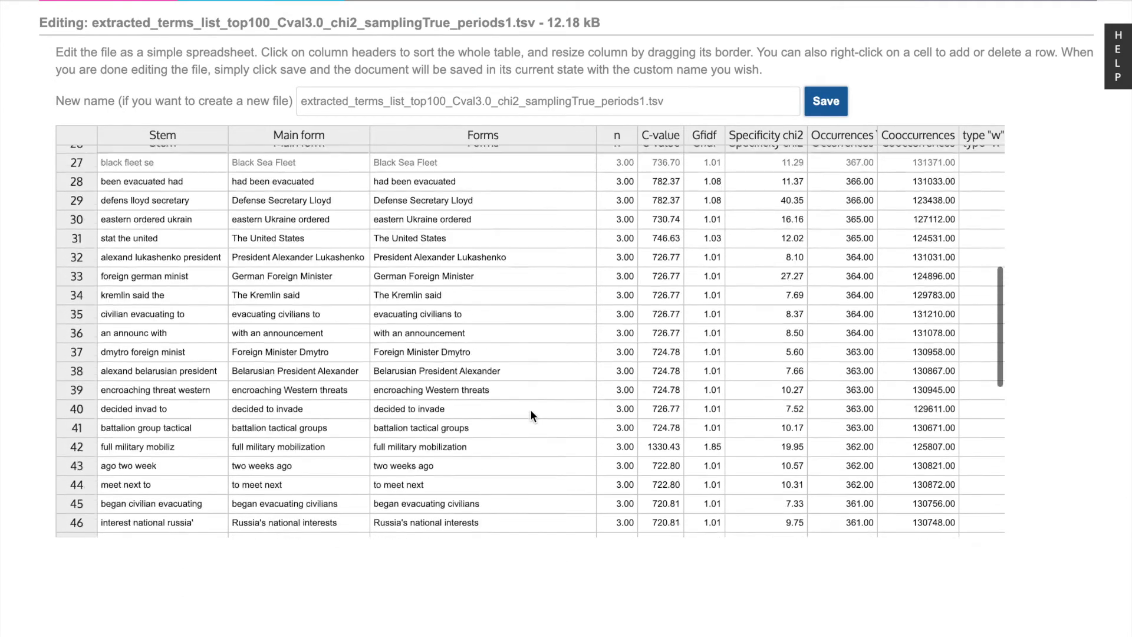
pyautogui.scroll(1, 530, 411)
pyautogui.click(486, 95)
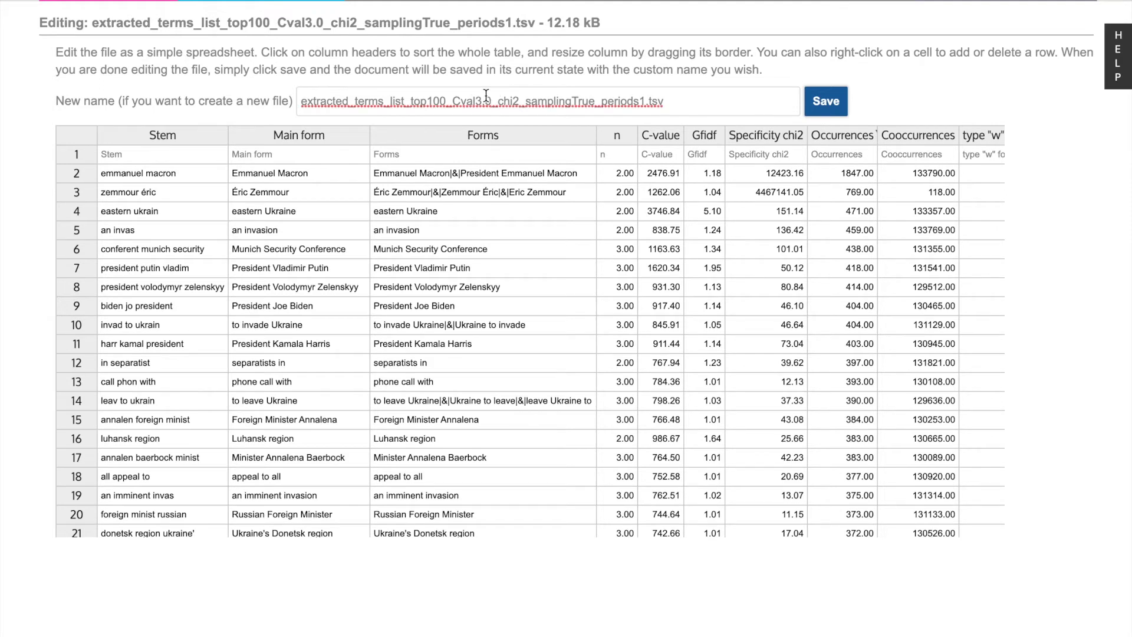
pyautogui.doubleClick(486, 94)
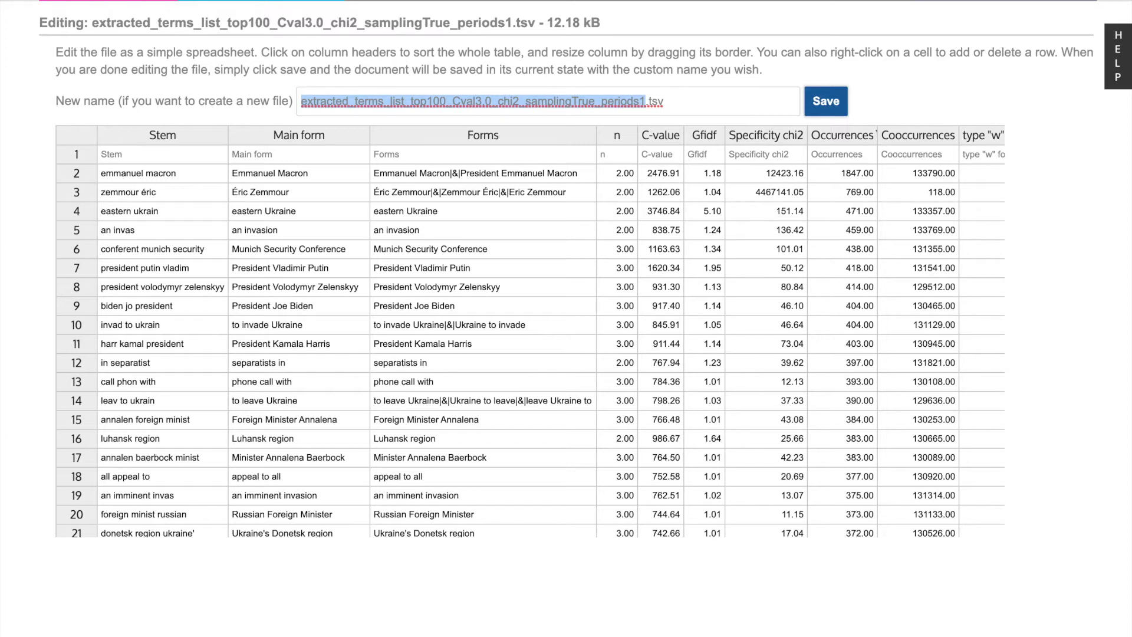
pyautogui.write('terms')
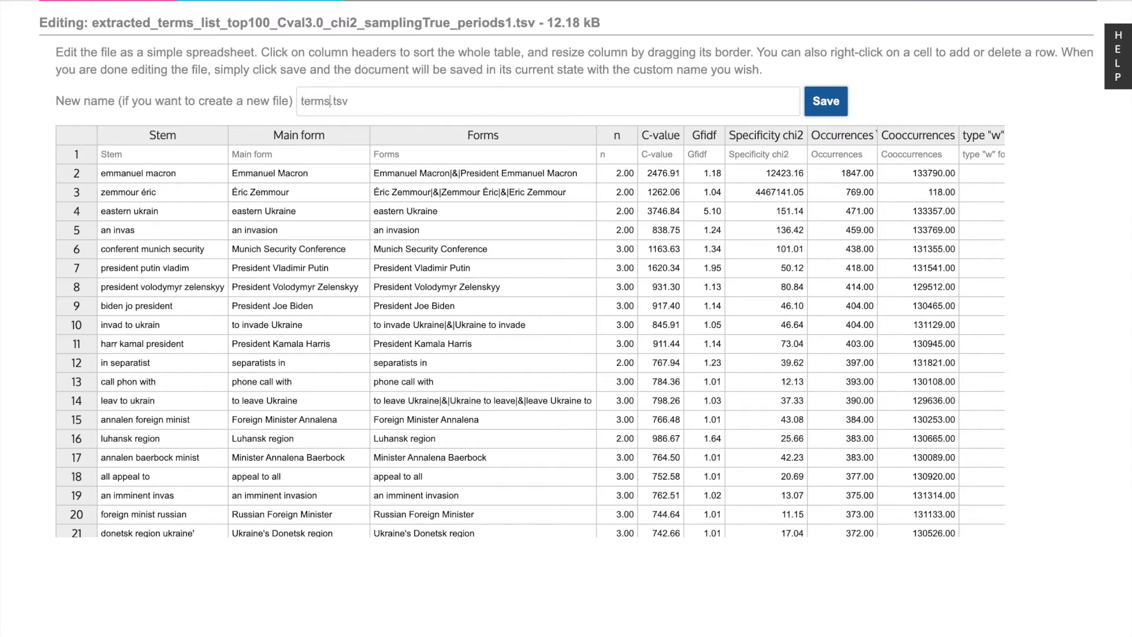
pyautogui.write('-nettoyes')
pyautogui.click(828, 113)
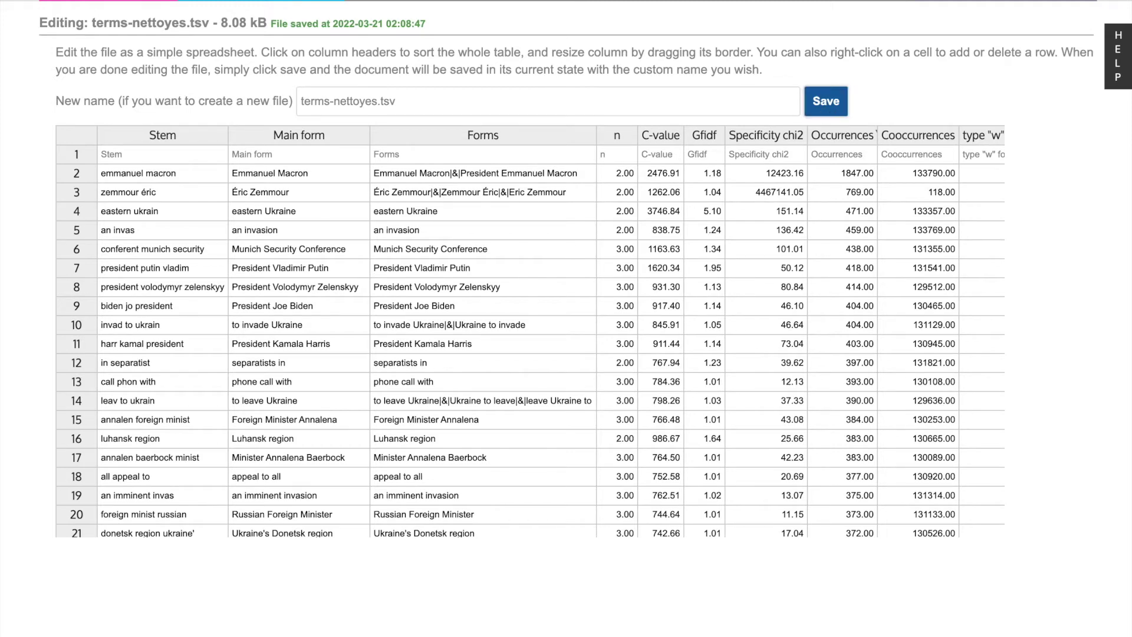
pyautogui.press('super+w')
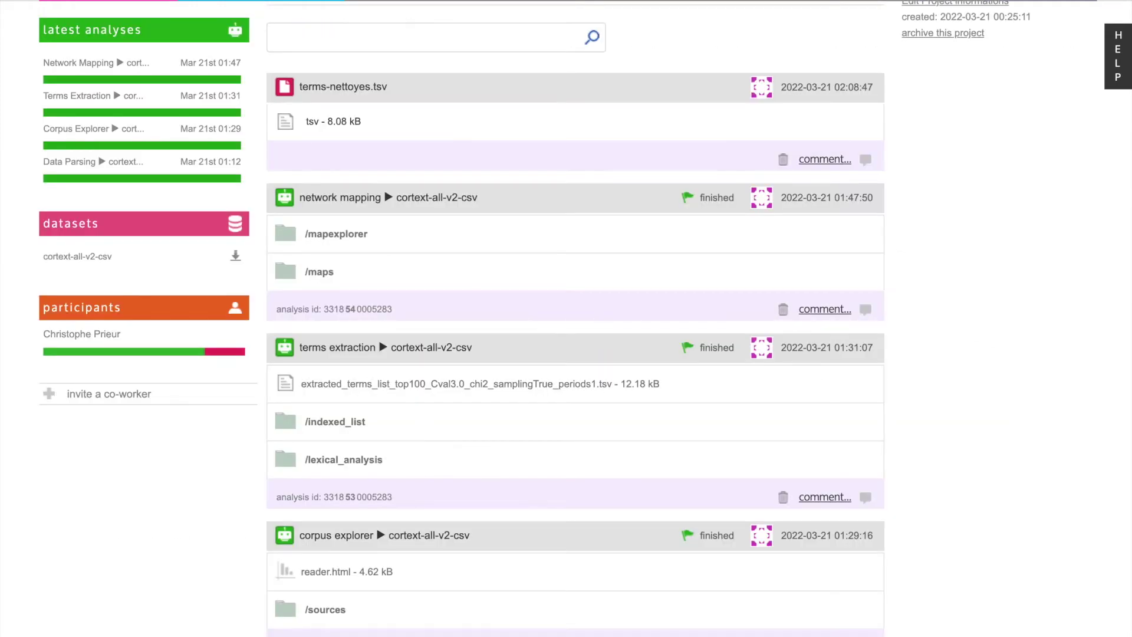
# - Open terms-nettoyes.tsv from the project page to check its contents, and close it again
pyautogui.moveTo(277, 135)
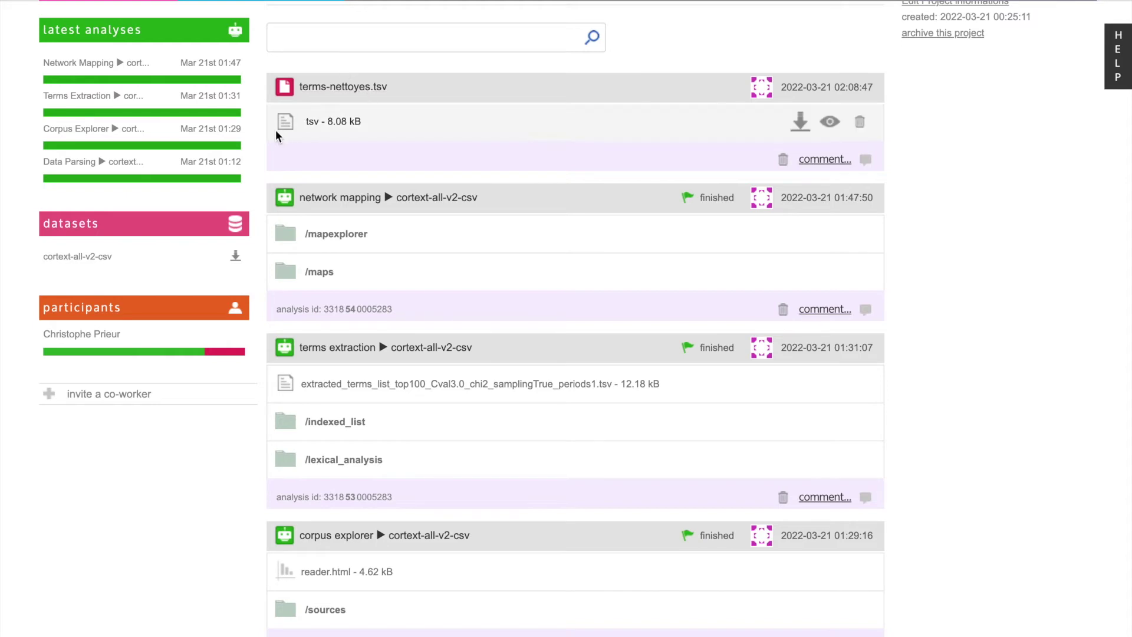
pyautogui.click(831, 123)
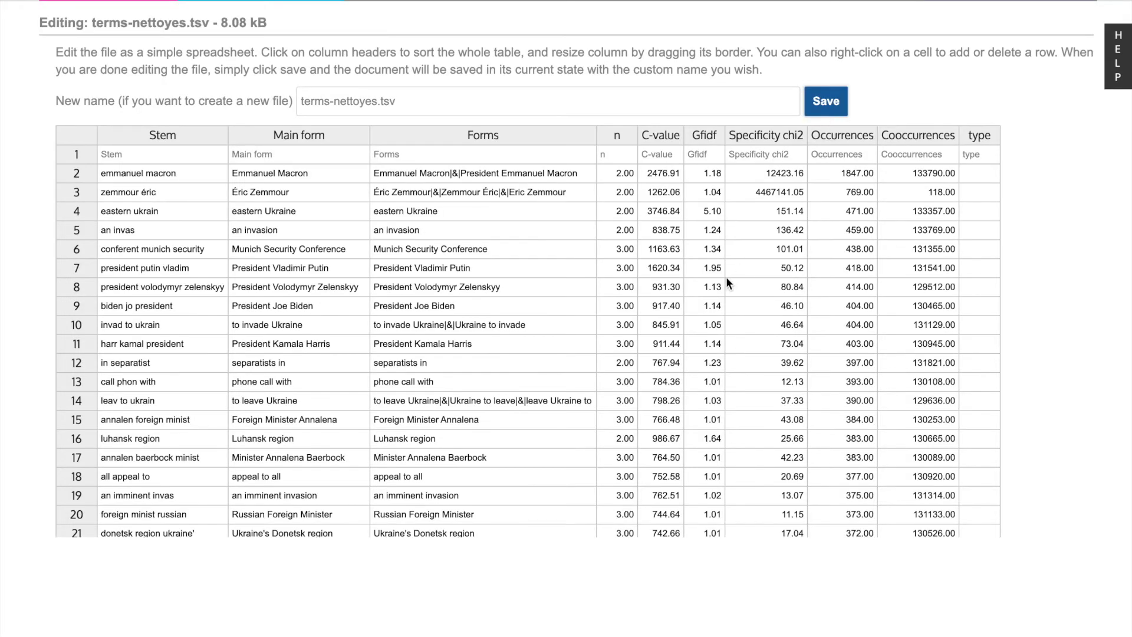
pyautogui.press('super+w')
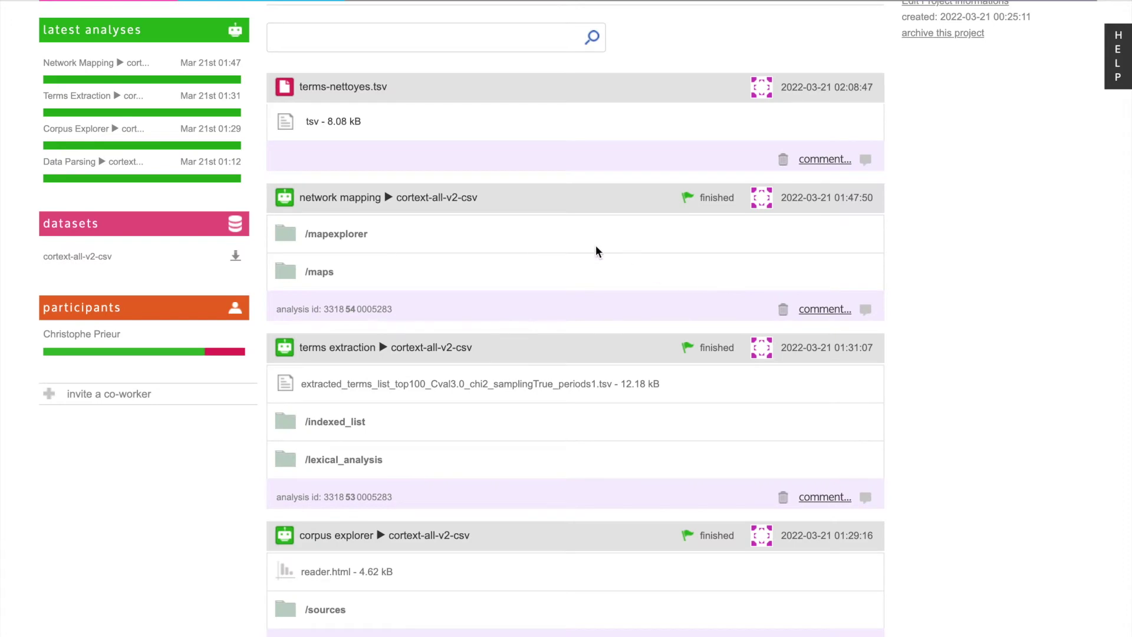
# - Set up a new Corpus Terms Indexer script on the cortext-all-v2-csv.db corpus
pyautogui.scroll(2, 542, 78)
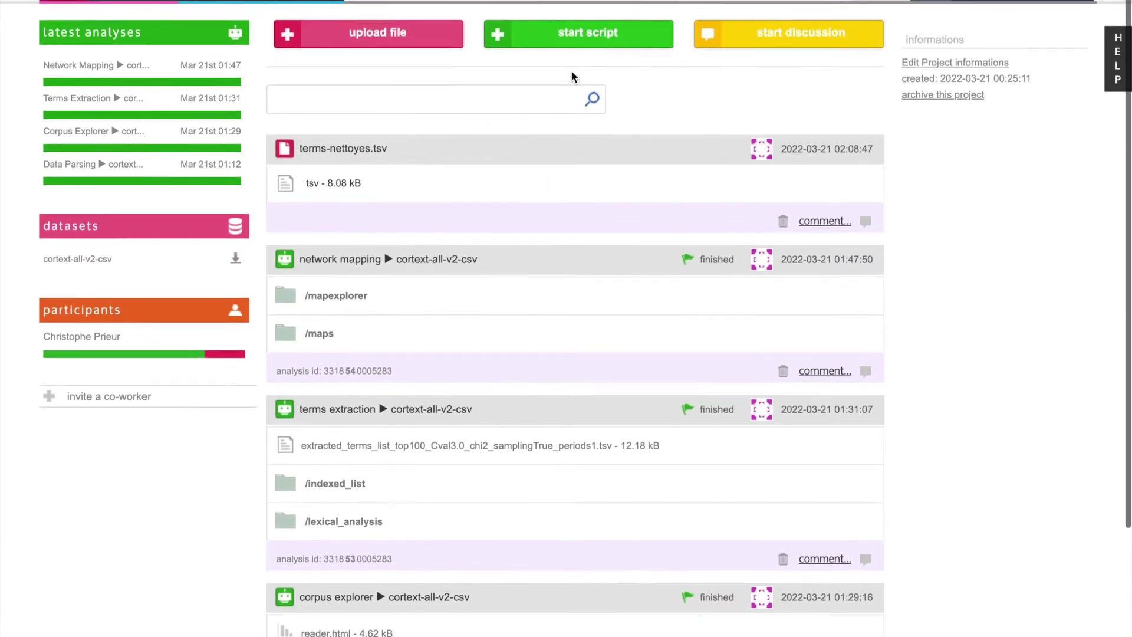
pyautogui.click(568, 44)
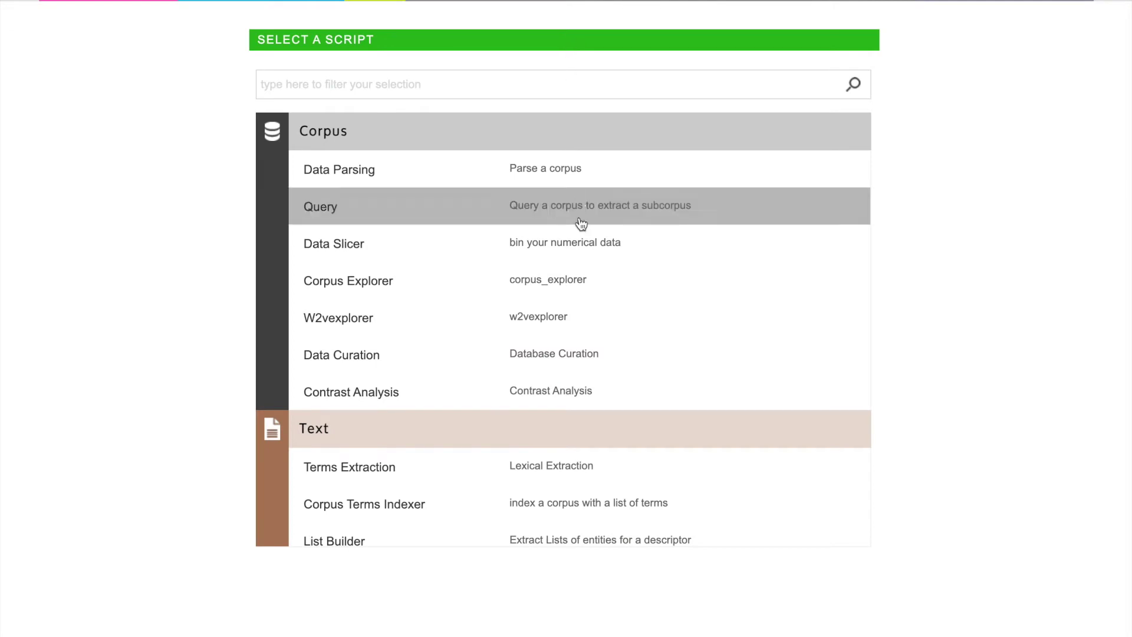
pyautogui.click(559, 502)
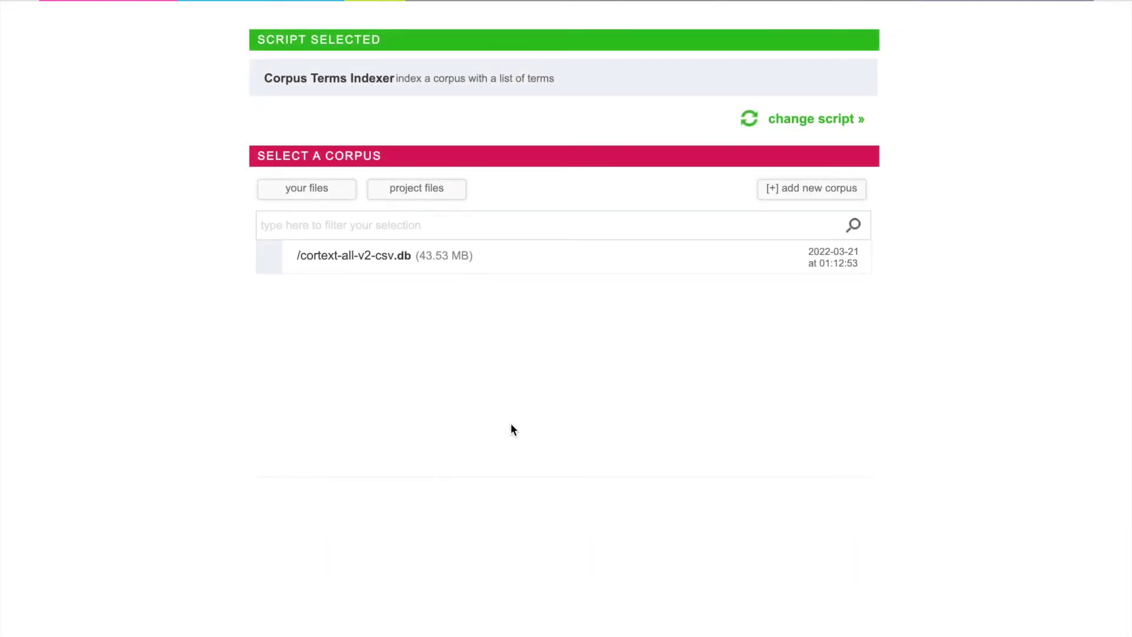
pyautogui.click(404, 258)
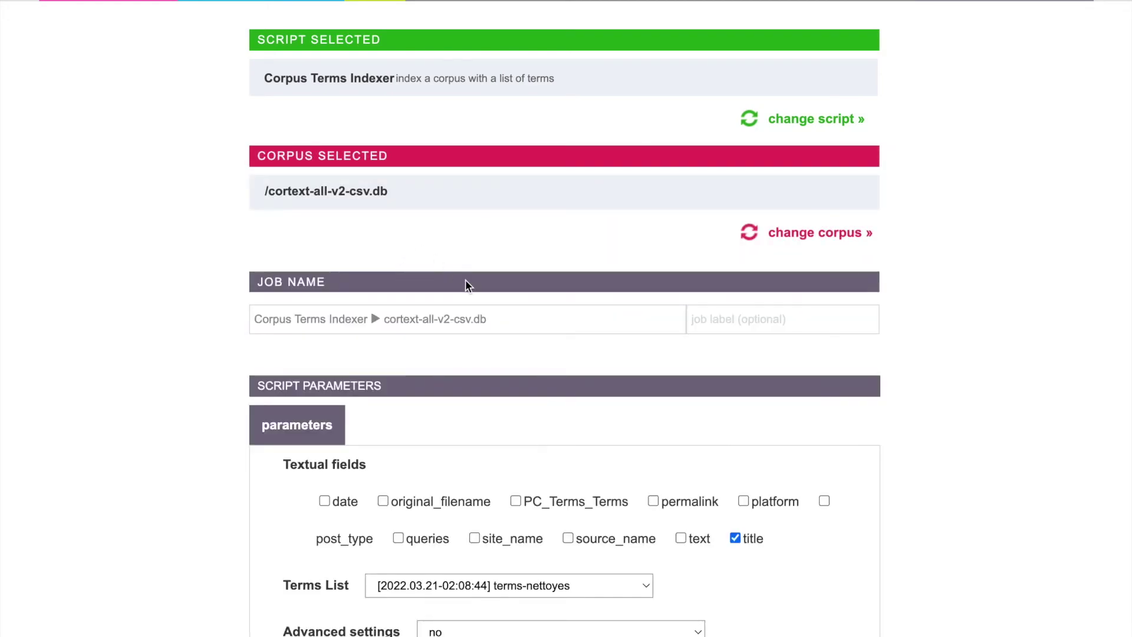
# - Choose text as the only textual field to index, with terms-nettoyes as the terms list
pyautogui.scroll(-2, 499, 315)
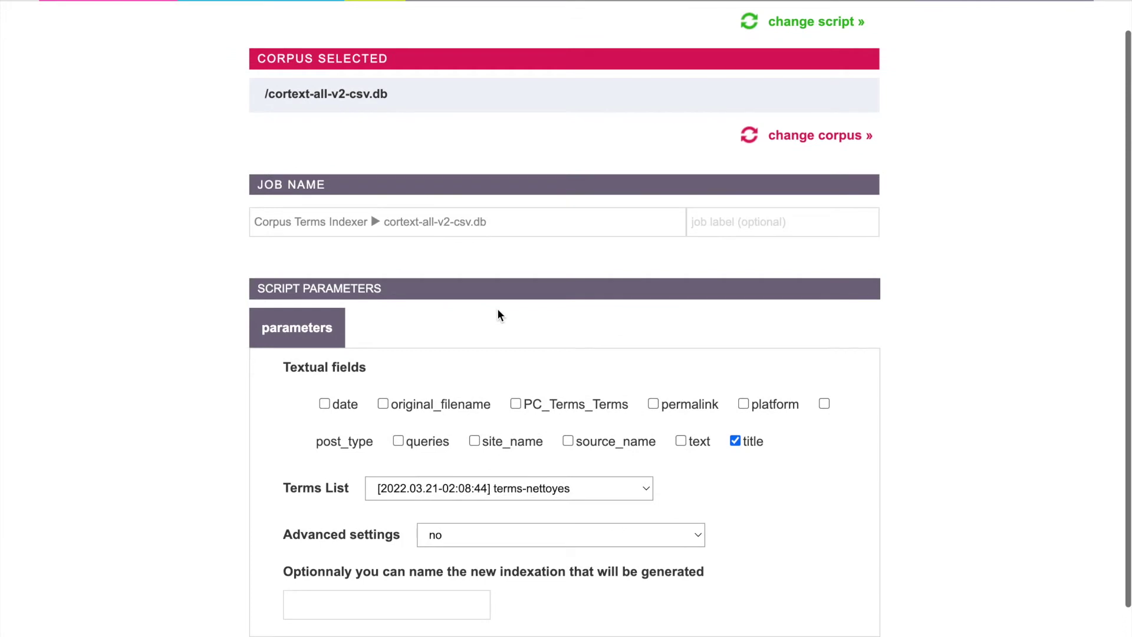
pyautogui.click(680, 440)
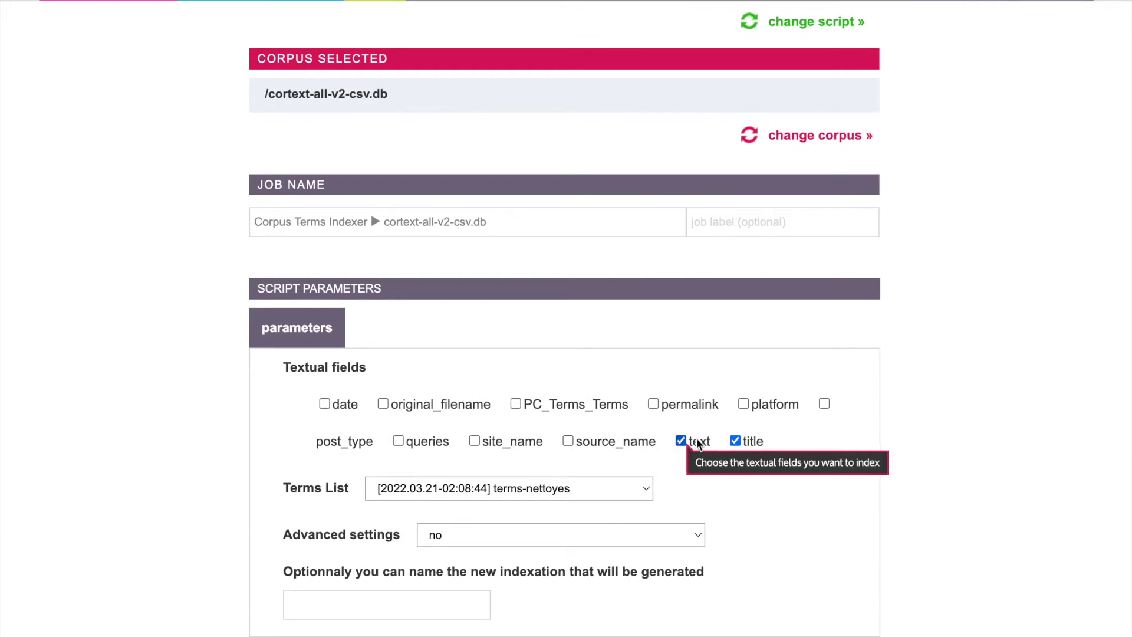
pyautogui.click(735, 441)
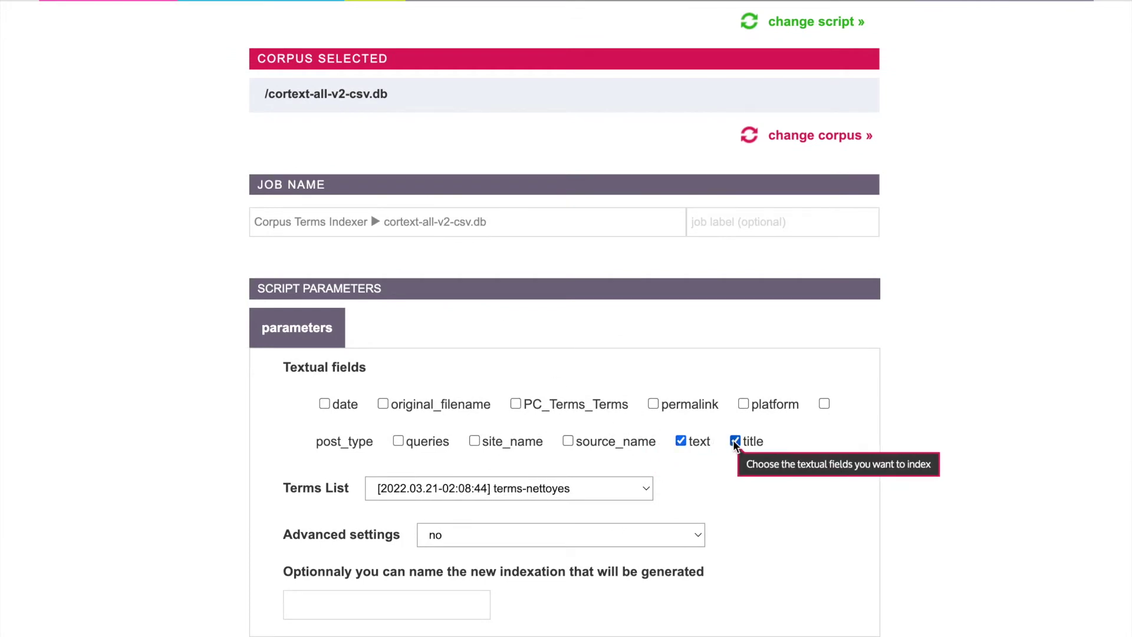
pyautogui.click(640, 486)
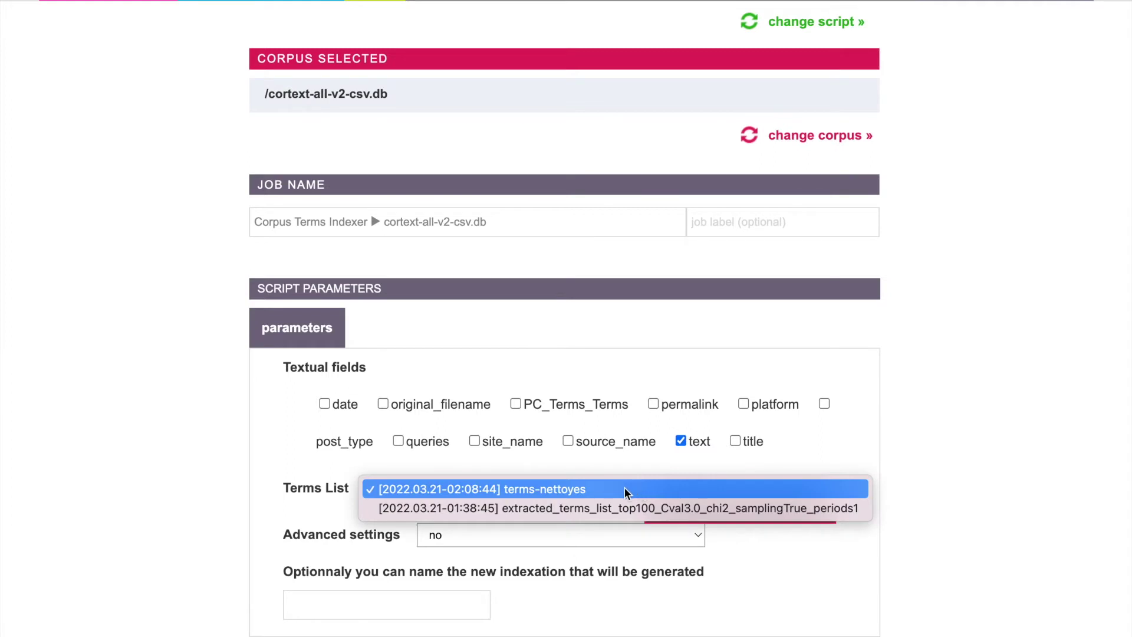
pyautogui.click(615, 493)
# - Name the new indexation termes-nettoyes and start the indexing script
pyautogui.scroll(-1, 793, 514)
pyautogui.scroll(-3, 793, 514)
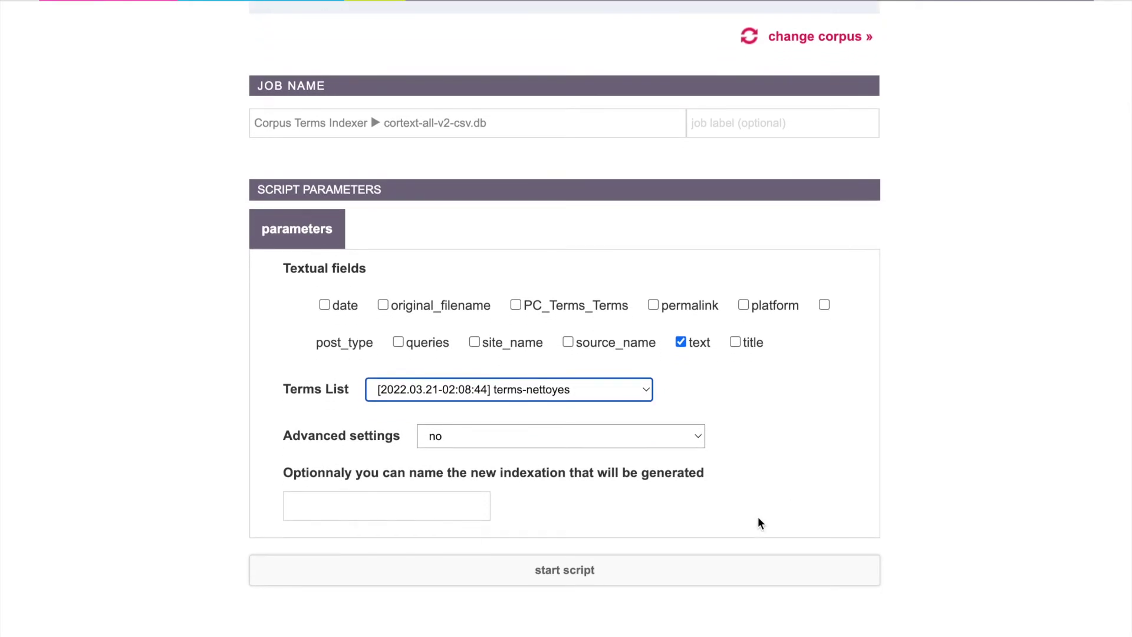
pyautogui.click(438, 505)
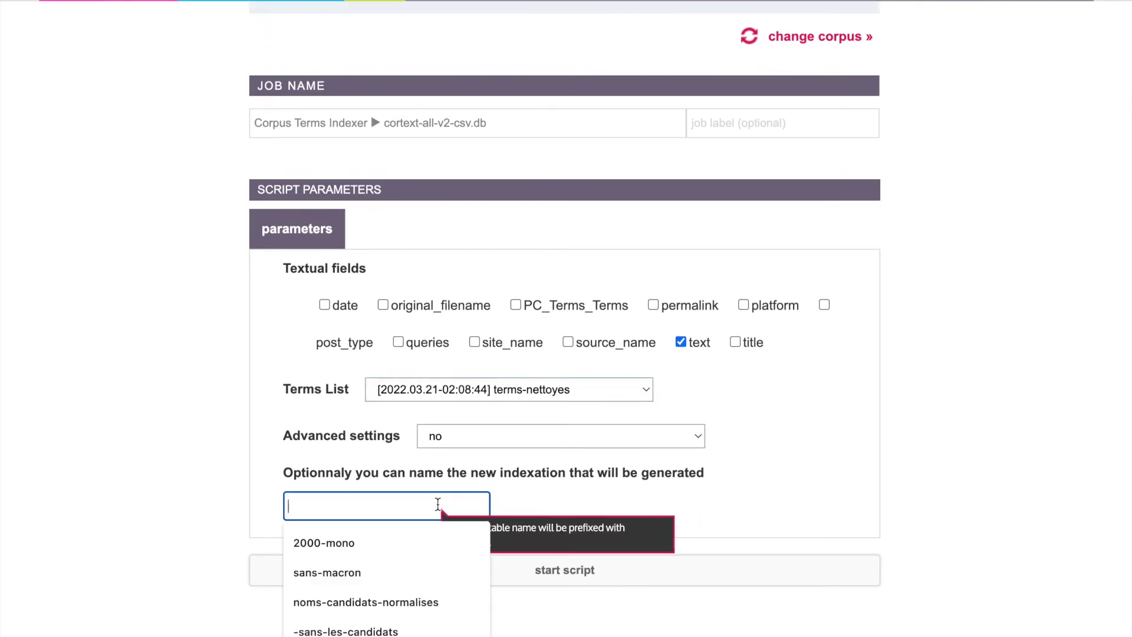
pyautogui.write('t')
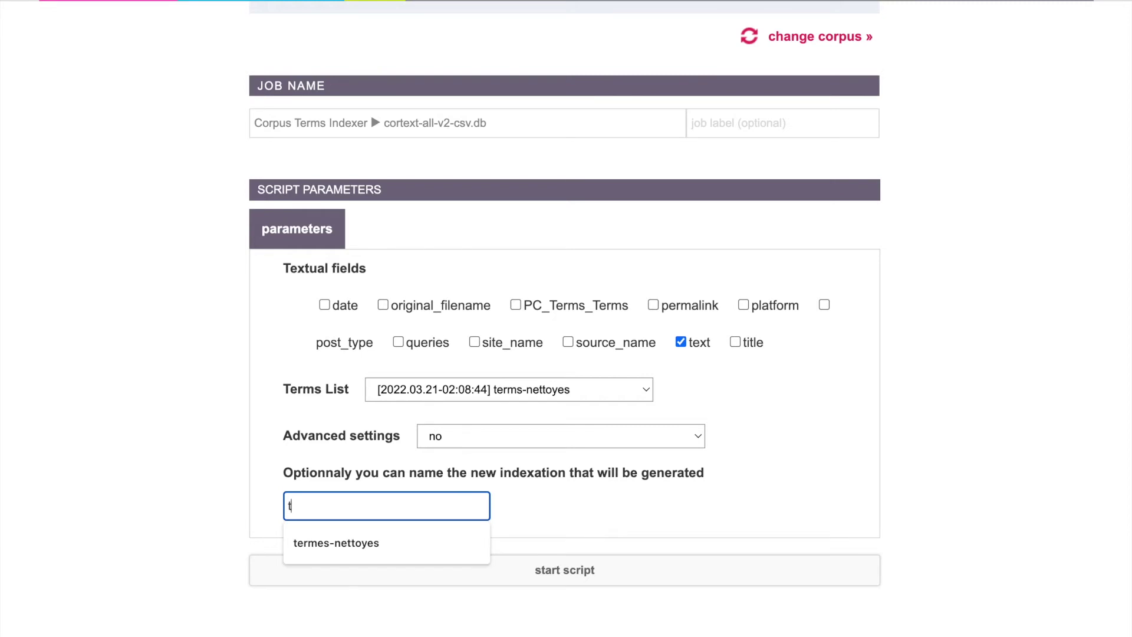
pyautogui.press('Down')
pyautogui.press('Return')
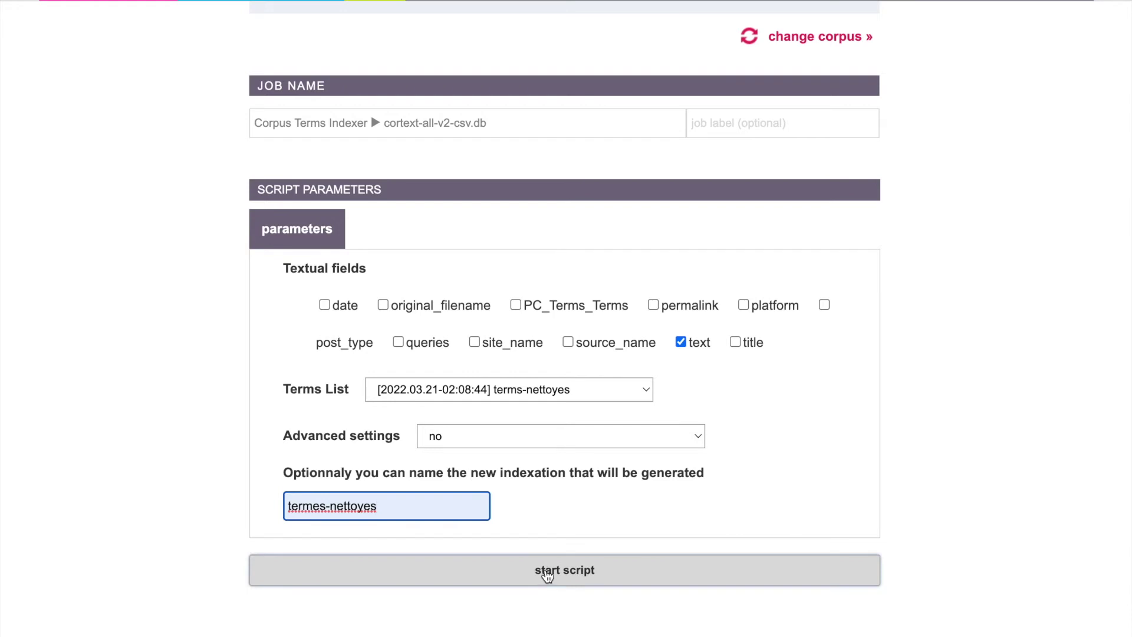
pyautogui.click(547, 575)
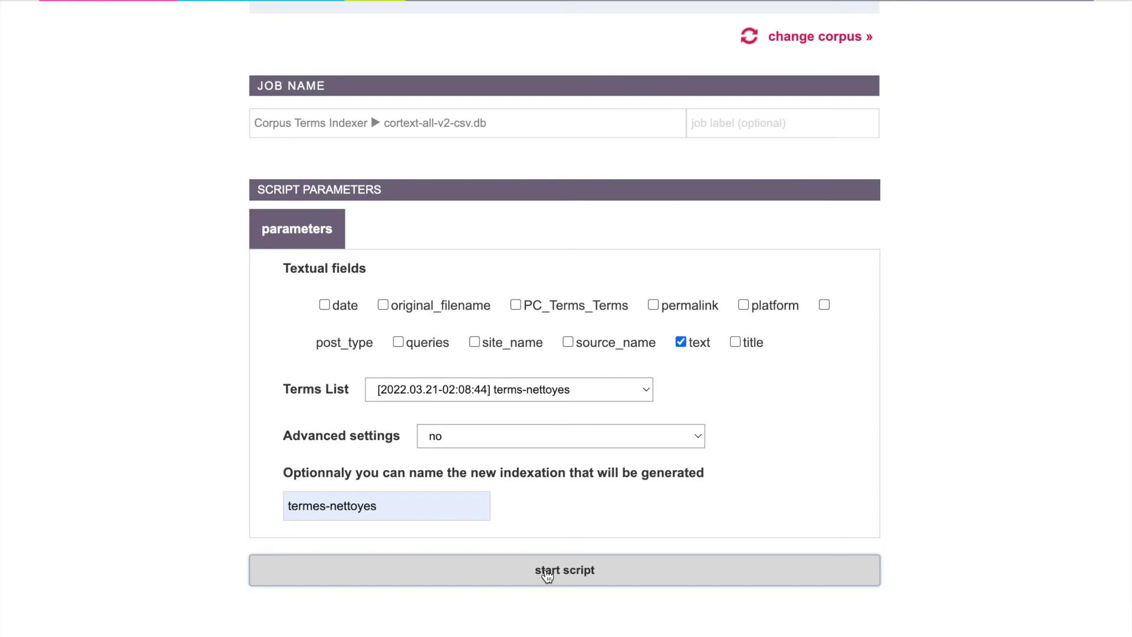
pyautogui.click(547, 575)
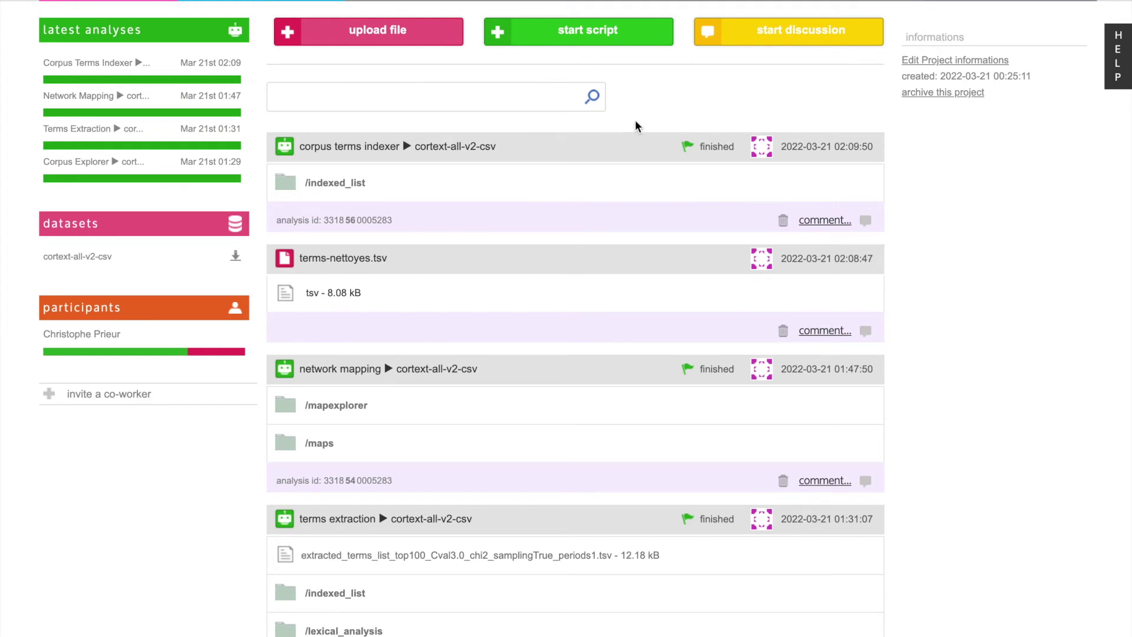
# - Examine the corpus terms indexer job's log for the name of the new table, and return to the project page
pyautogui.click(713, 148)
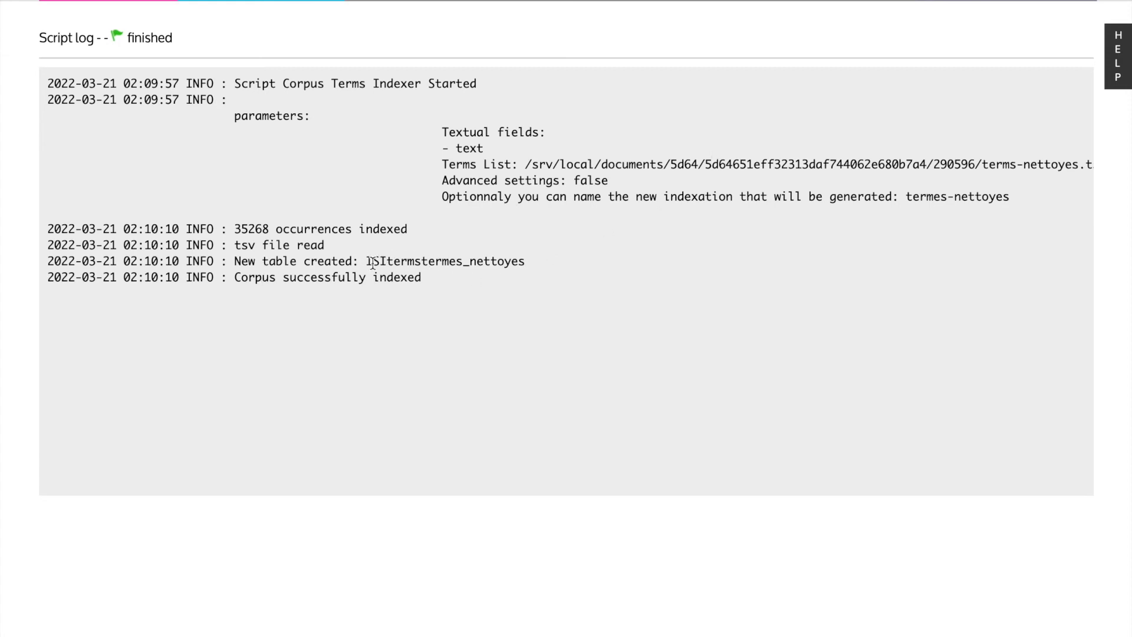
pyautogui.click(423, 264)
pyautogui.moveTo(423, 264); pyautogui.dragTo(527, 267)
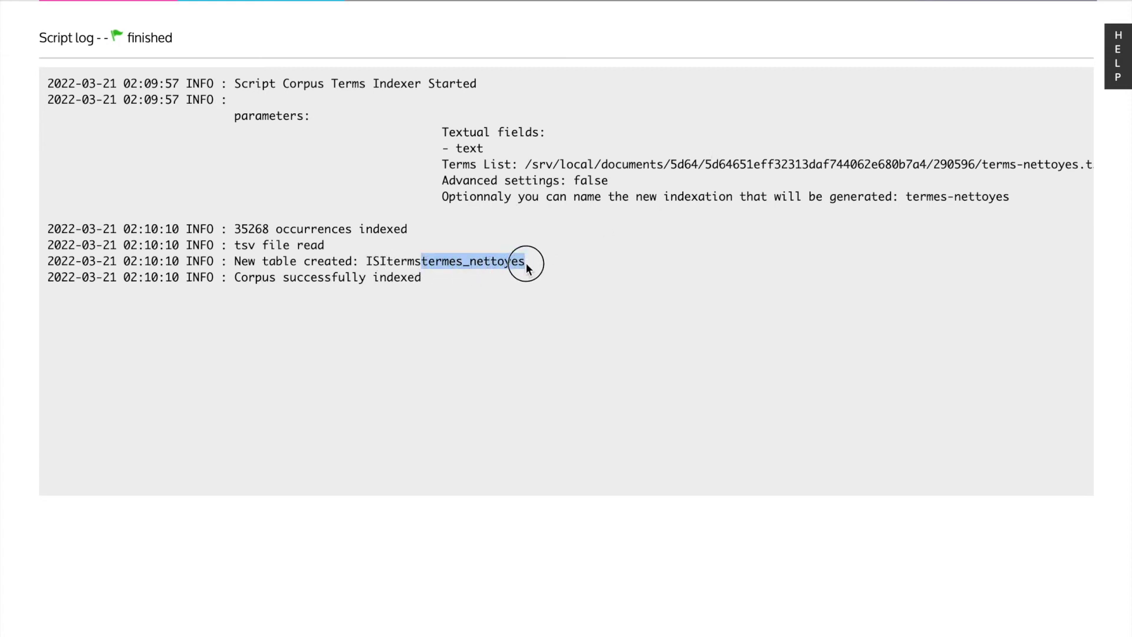
pyautogui.click(390, 368)
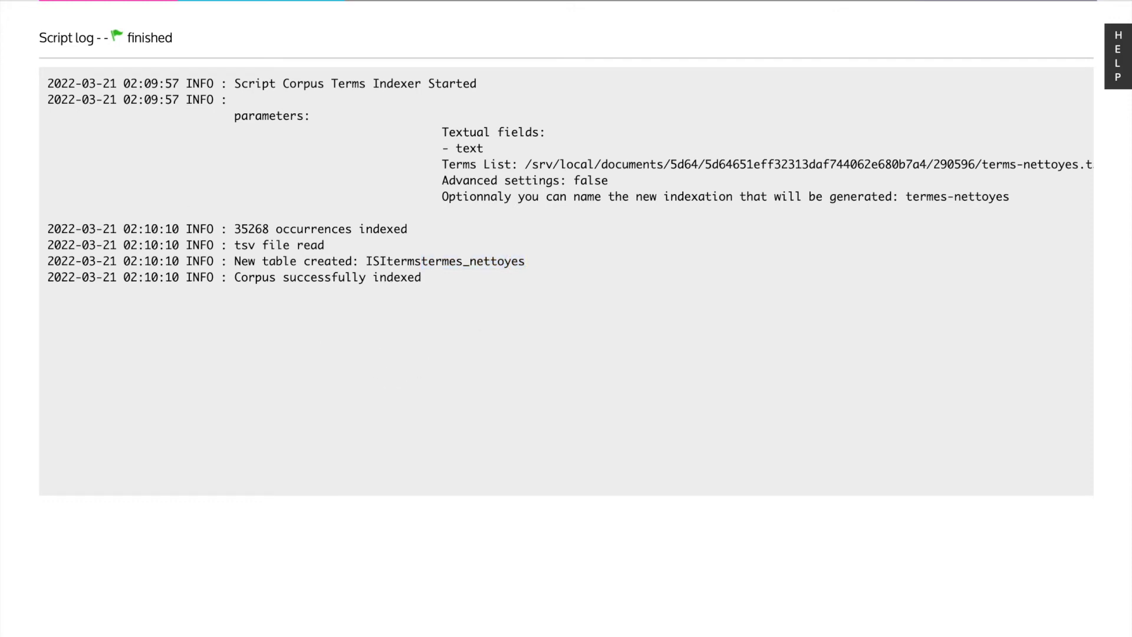
pyautogui.press('super+Left')
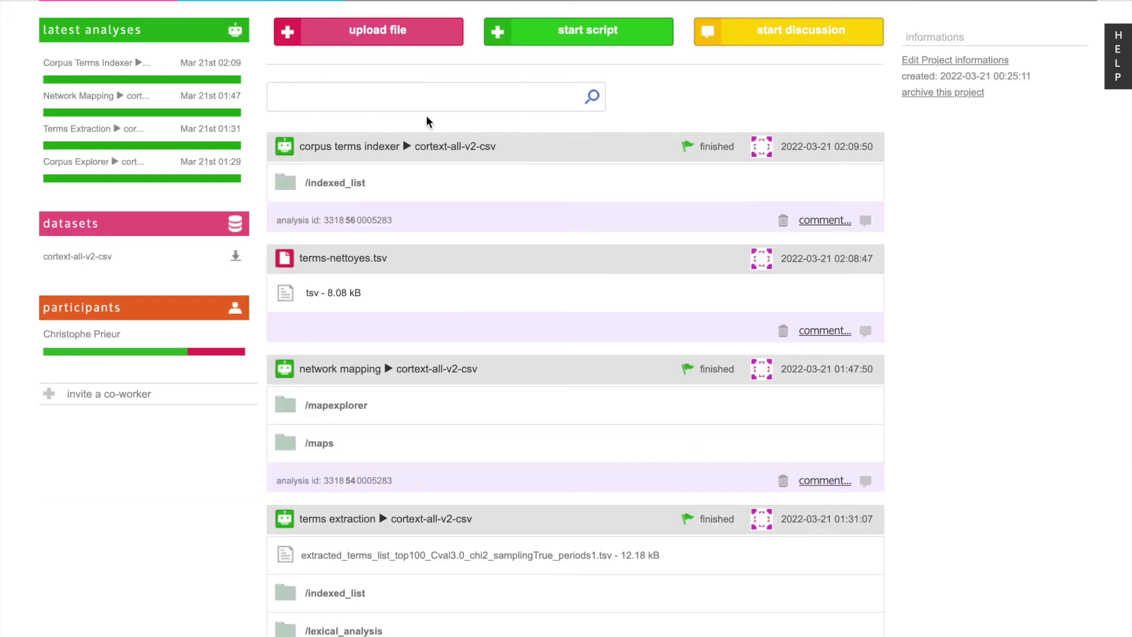
# - Set up a new Network Mapping script on the cortext-all-v2-csv.db corpus
pyautogui.click(557, 47)
pyautogui.scroll(-6, 568, 384)
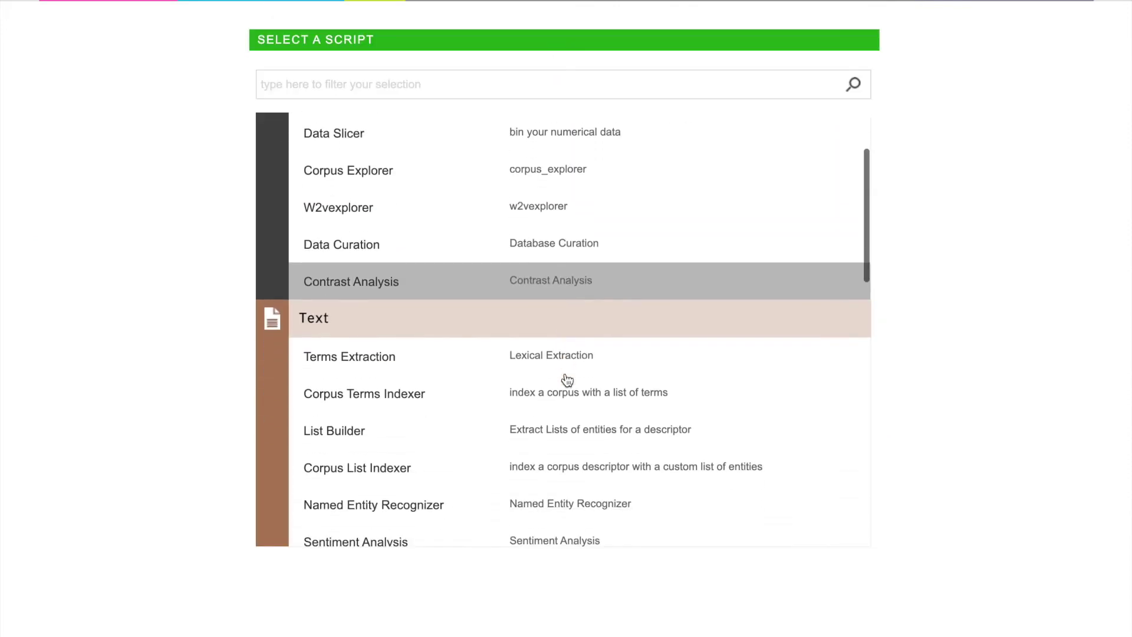
pyautogui.scroll(-5, 568, 380)
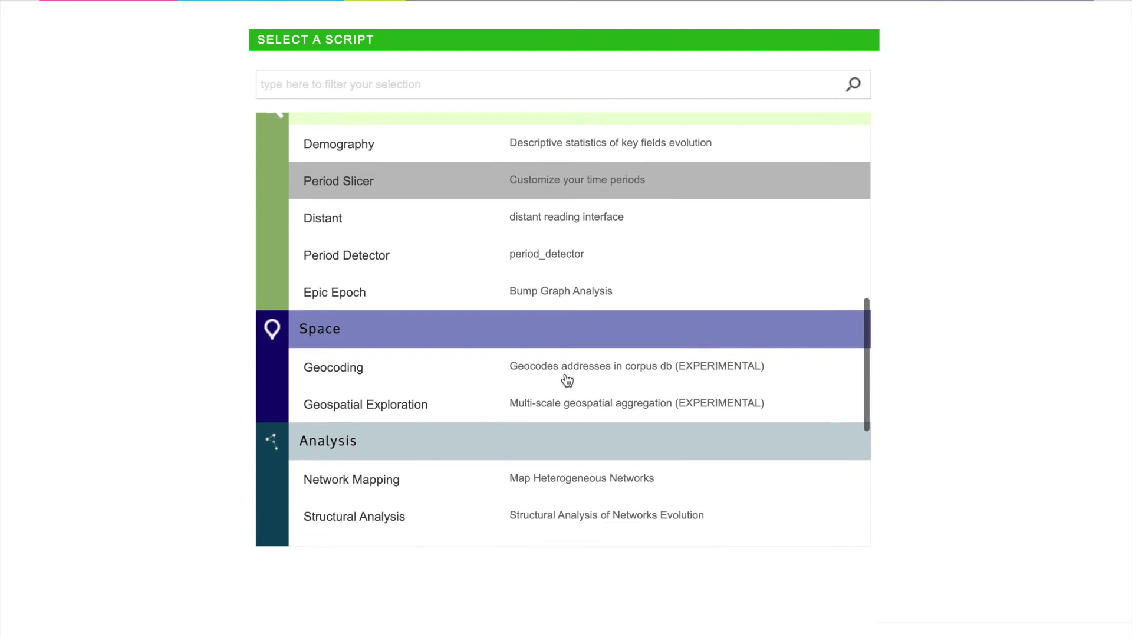
pyautogui.click(563, 404)
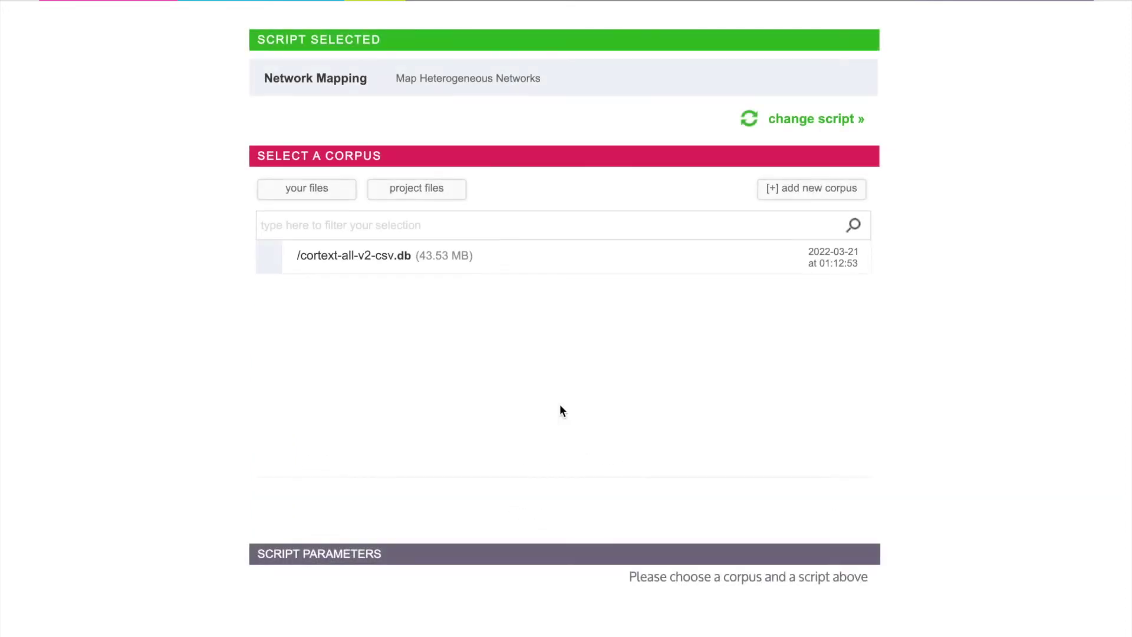
pyautogui.click(410, 257)
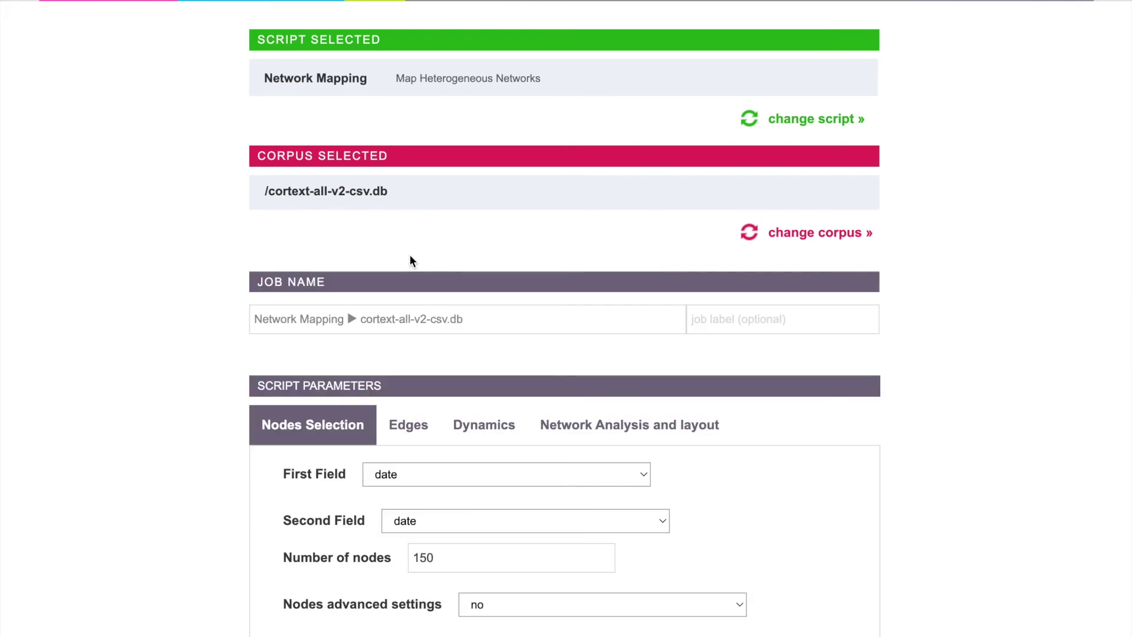
# - Choose ISItermstermes_nettoyes as both the first and second field for the network's nodes
pyautogui.scroll(-2, 615, 388)
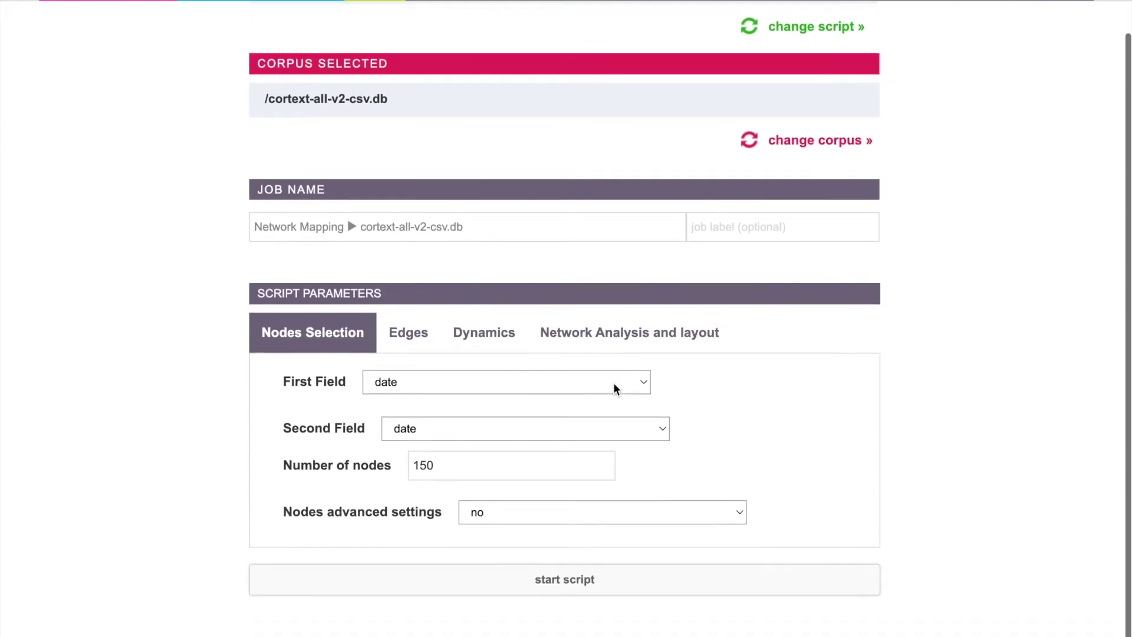
pyautogui.click(518, 380)
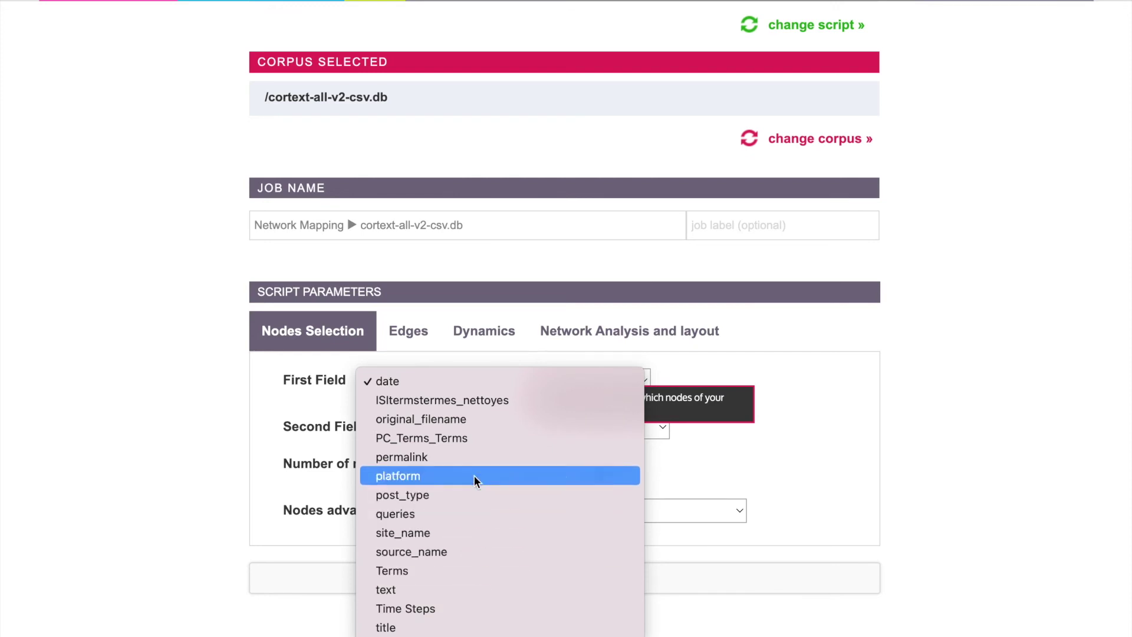
pyautogui.click(452, 405)
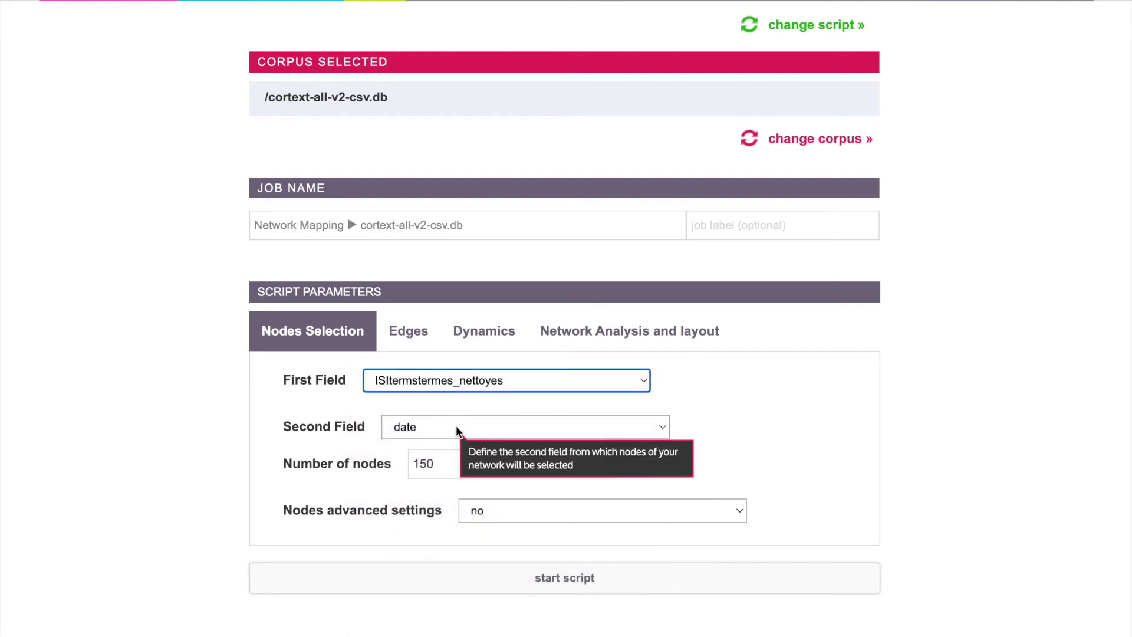
pyautogui.click(455, 424)
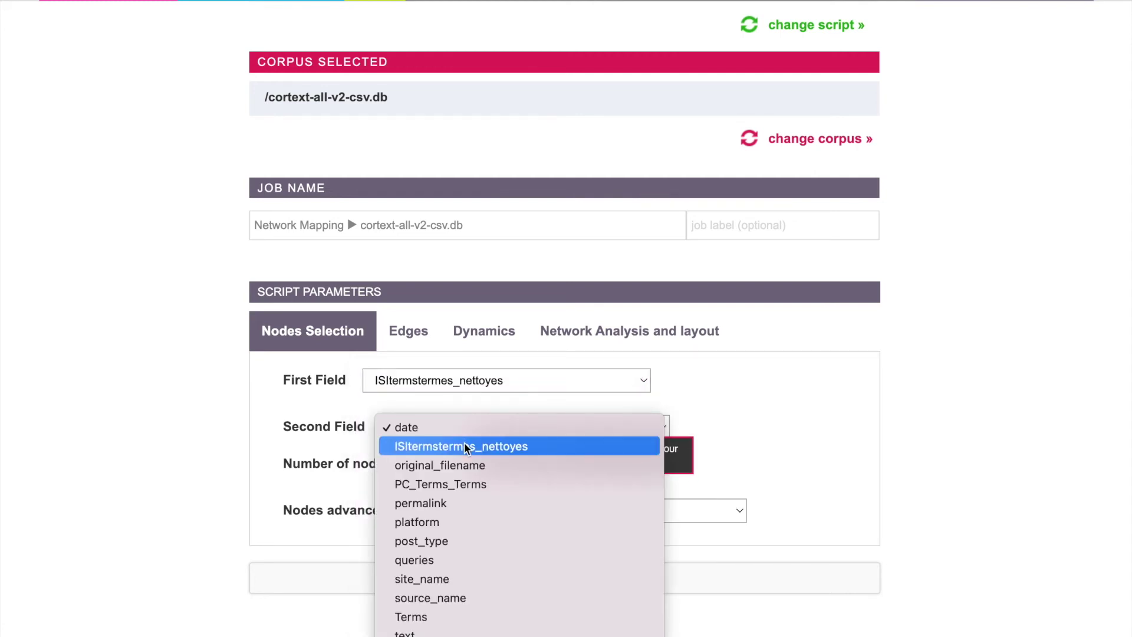
pyautogui.click(462, 447)
# - Set the number of nodes to 100 and start the network mapping script
pyautogui.click(442, 467)
pyautogui.press('Left')
pyautogui.press('BackSpace')
pyautogui.write('0')
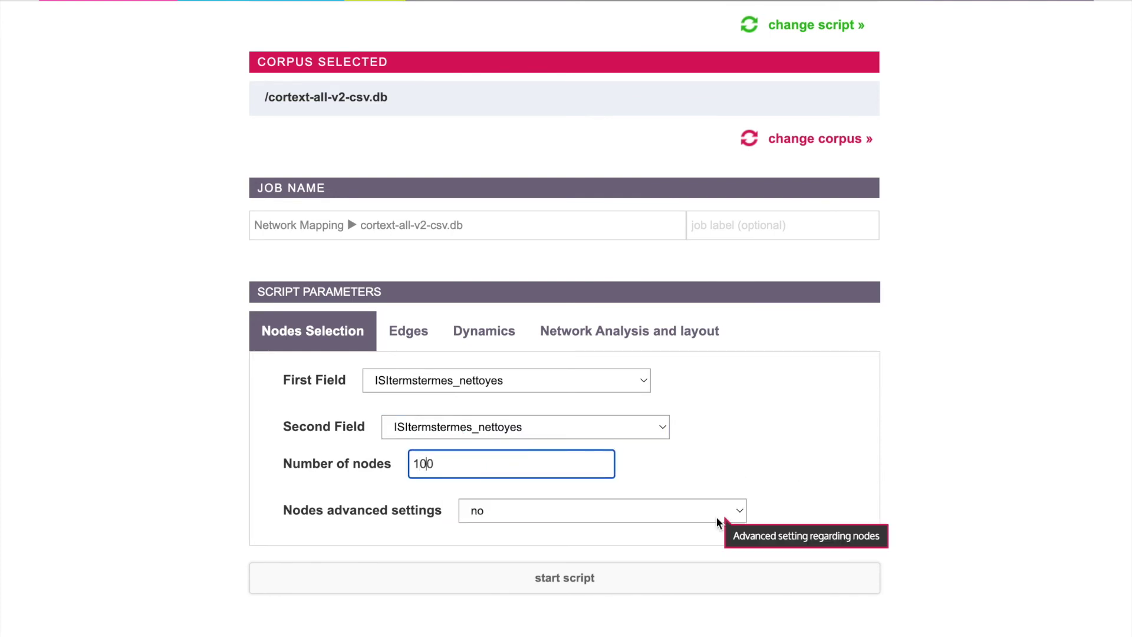
pyautogui.click(601, 589)
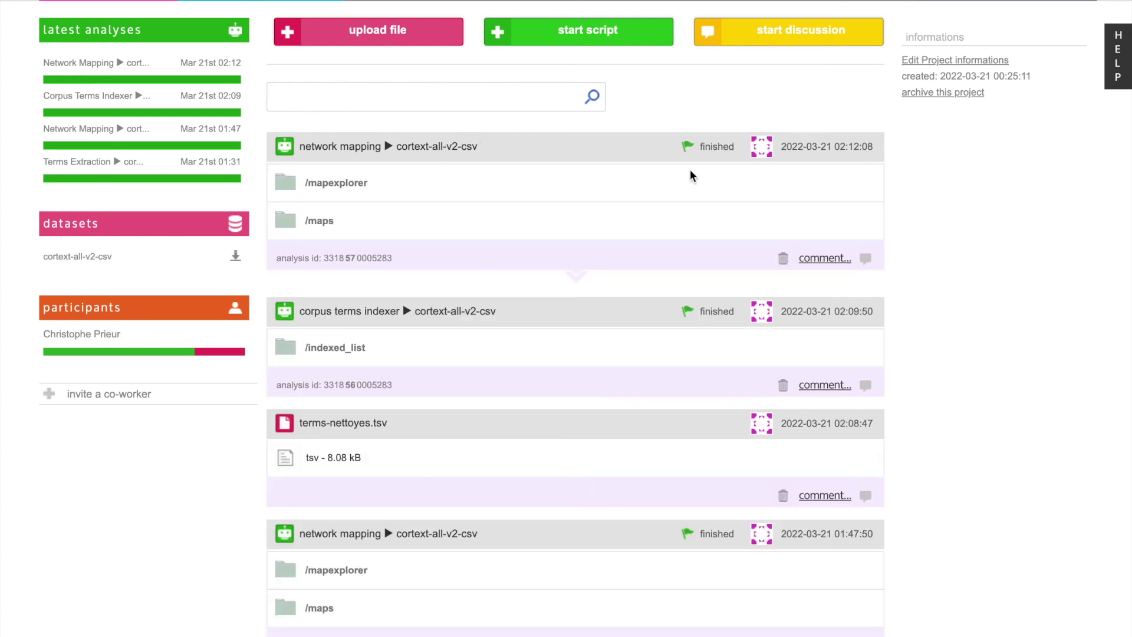
# - Open the newest network mapping job's mapexplorer network and examine the terms linked to President Vladimir Putin
pyautogui.click(286, 187)
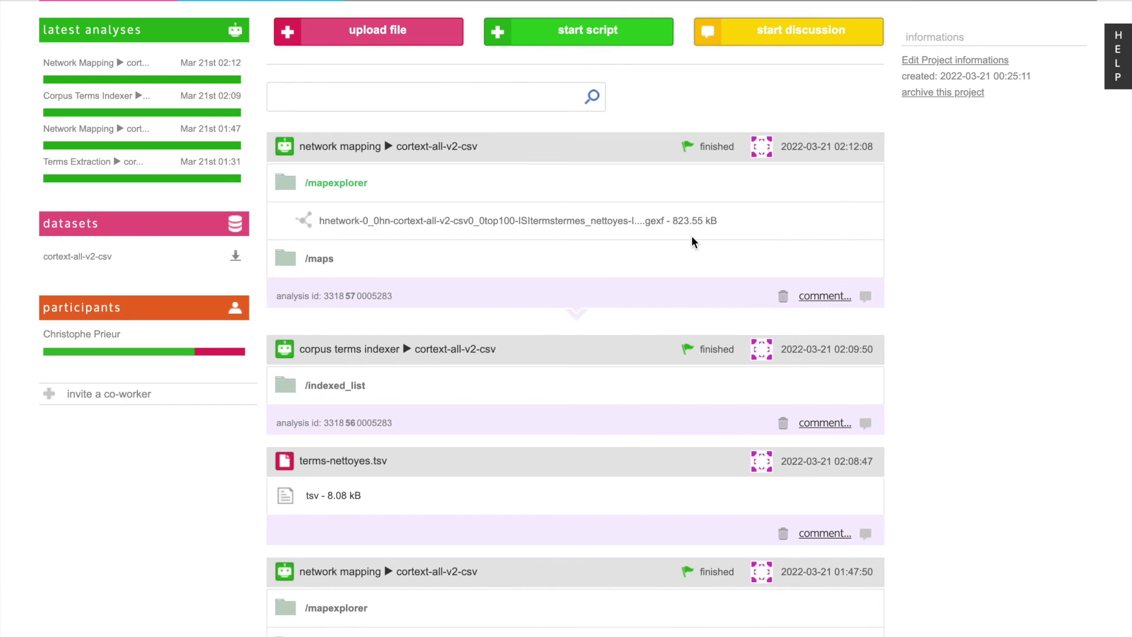
pyautogui.click(831, 222)
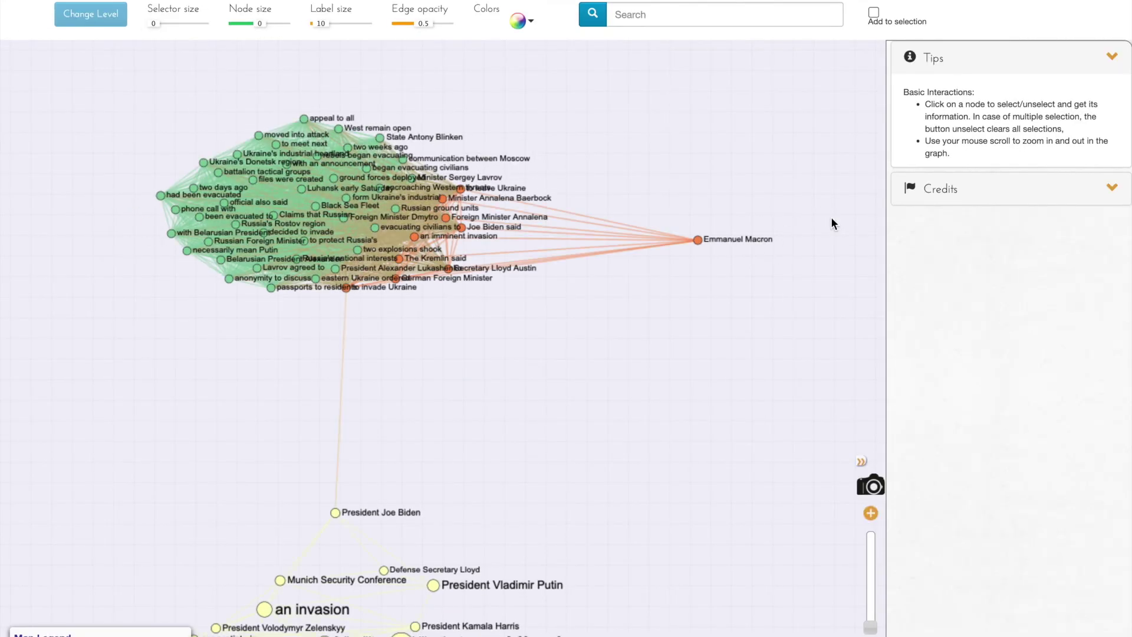
pyautogui.moveTo(493, 478); pyautogui.dragTo(535, 363)
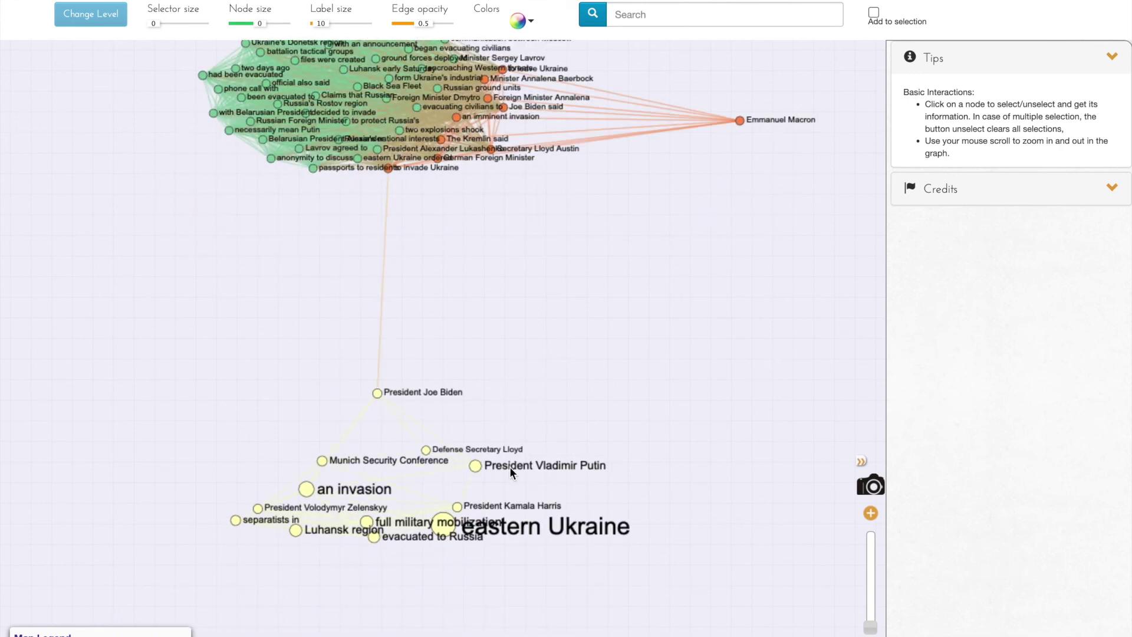
pyautogui.scroll(5, 509, 466)
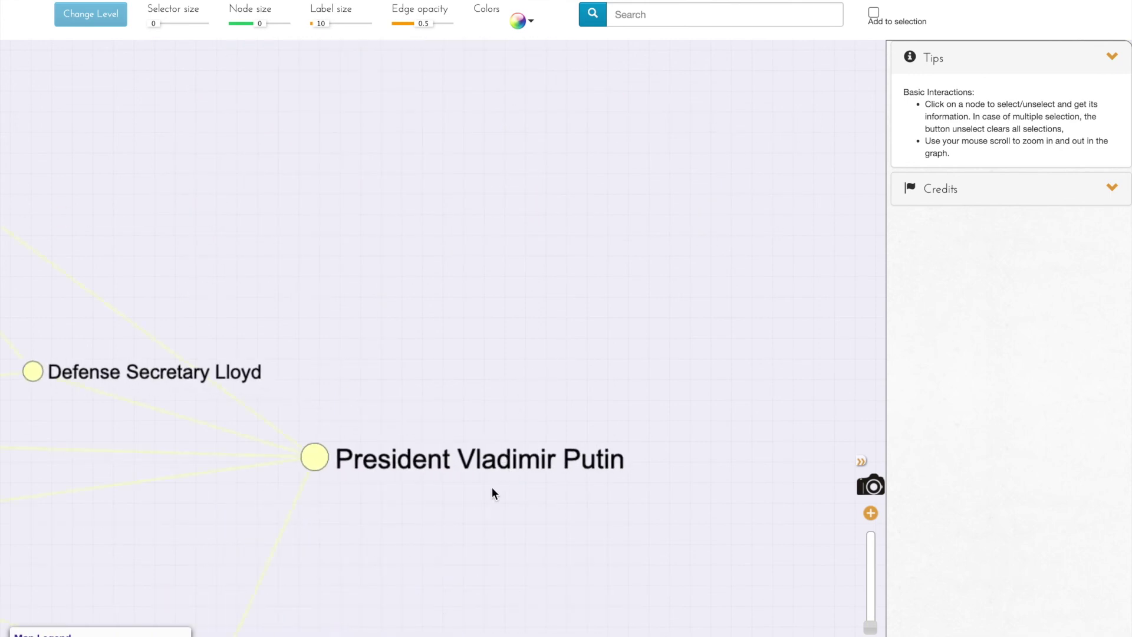
pyautogui.moveTo(473, 506); pyautogui.dragTo(780, 546)
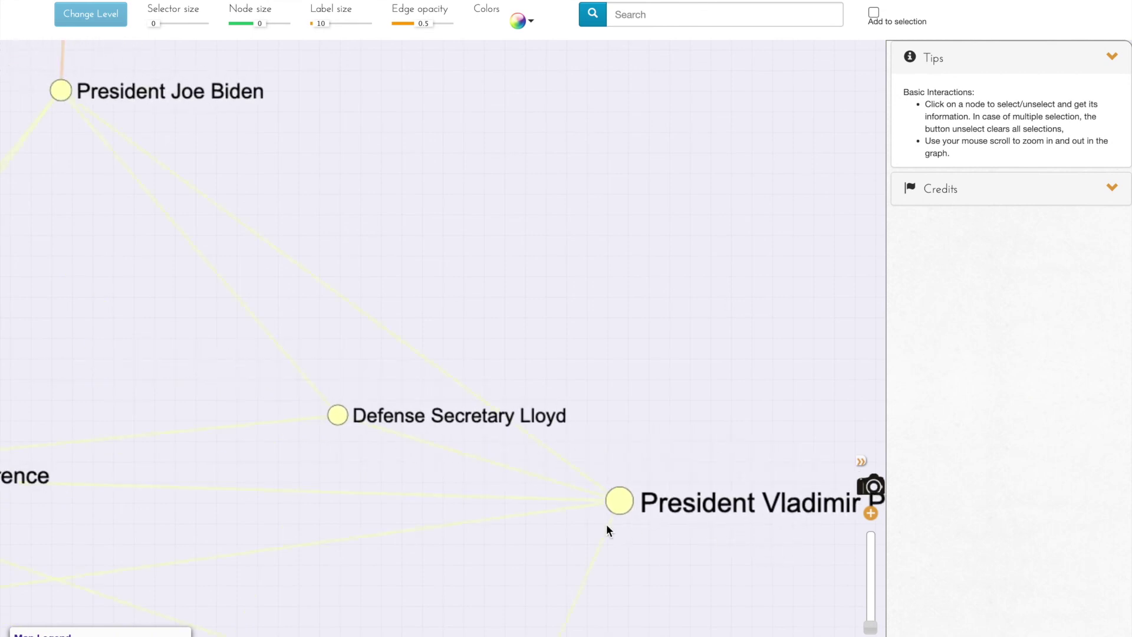
# - Examine the dense green and orange term clusters, including their links to Emmanuel Macron and the rest of the map
pyautogui.scroll(-4, 605, 529)
pyautogui.moveTo(666, 352); pyautogui.dragTo(628, 623)
pyautogui.moveTo(584, 320); pyautogui.dragTo(546, 524)
pyautogui.moveTo(604, 439); pyautogui.dragTo(332, 449)
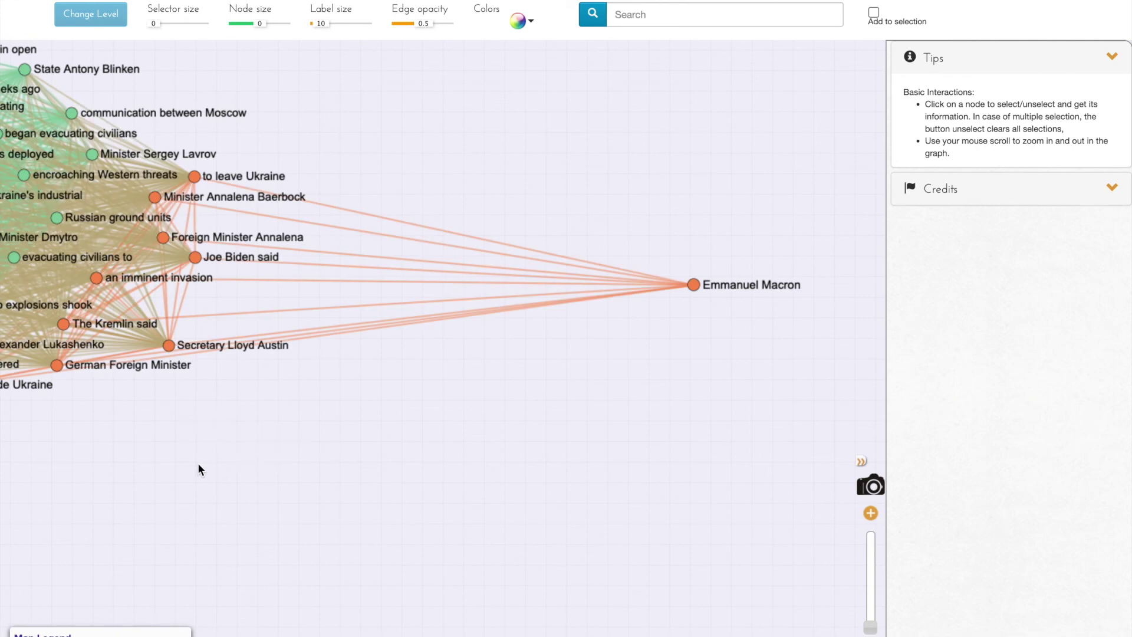
pyautogui.moveTo(204, 484); pyautogui.dragTo(626, 542)
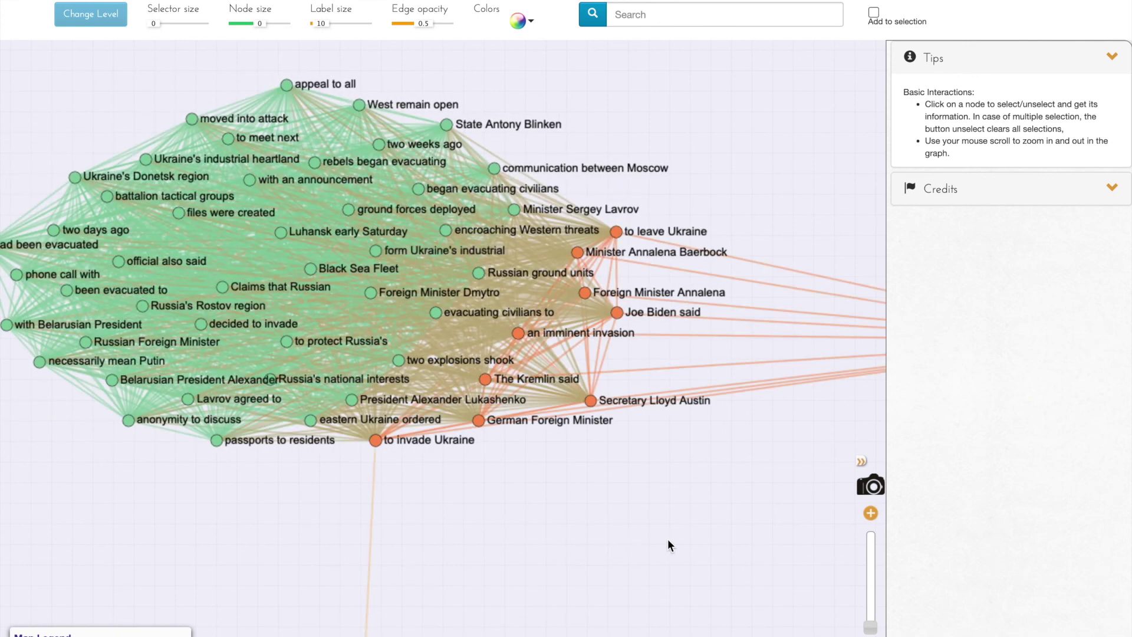
pyautogui.scroll(-5, 668, 539)
pyautogui.click(686, 555)
pyautogui.moveTo(687, 557); pyautogui.dragTo(608, 466)
pyautogui.scroll(6, 608, 466)
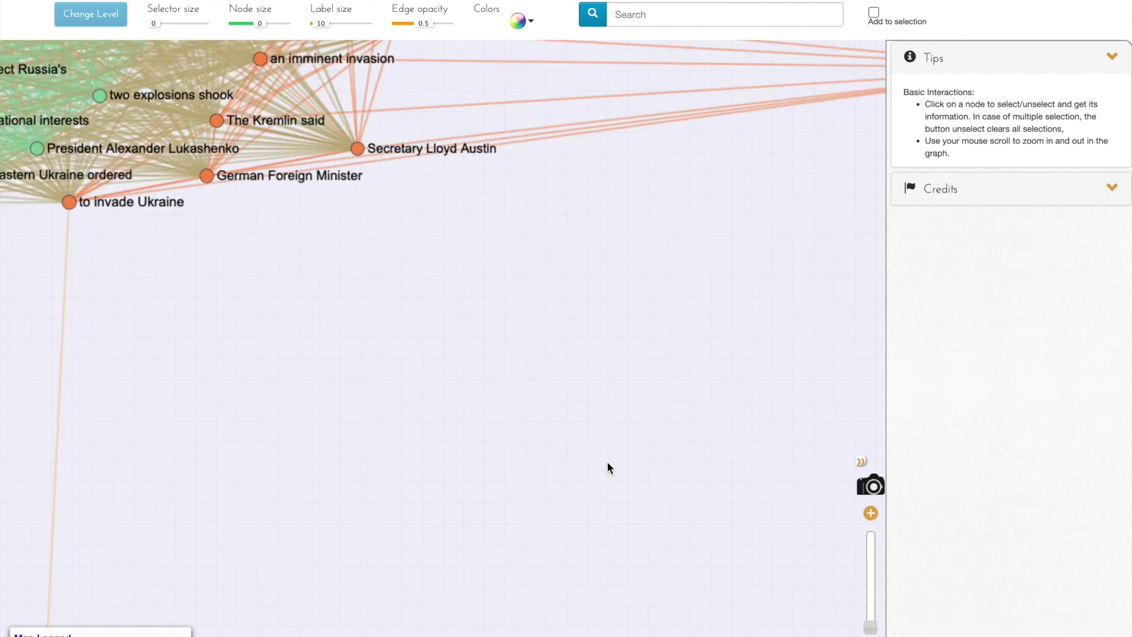